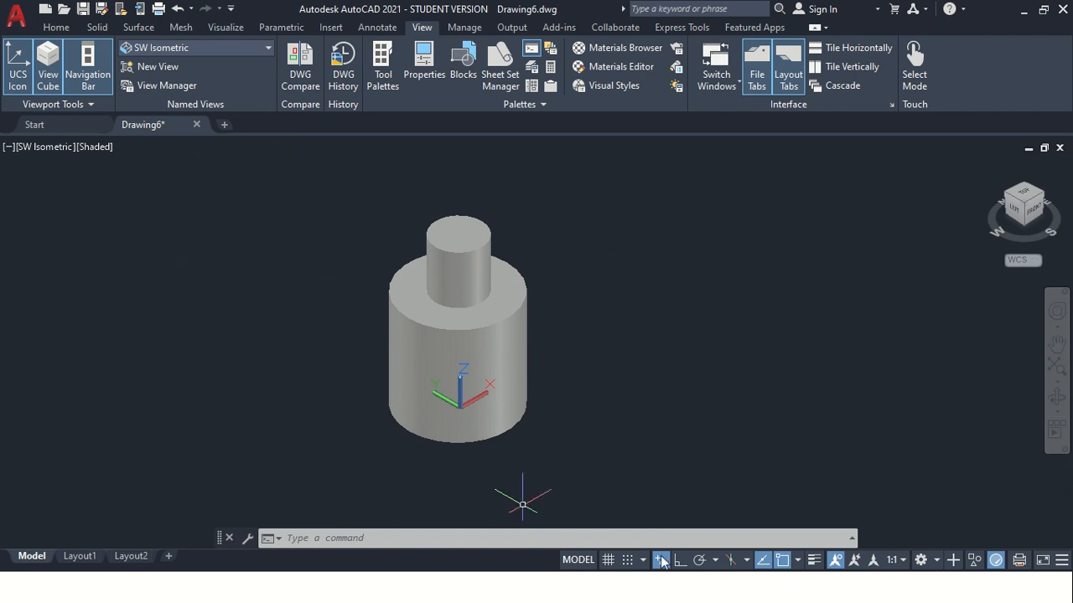
# Switch the workspace to Drafting & Annotation and bring up its view tools
pyautogui.click(937, 560)
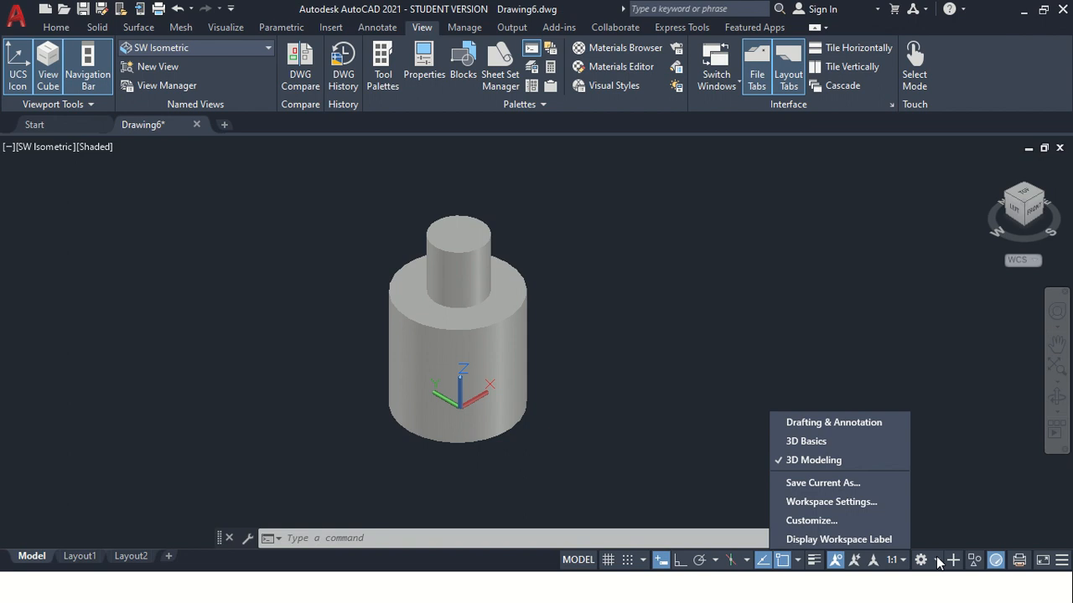
pyautogui.click(846, 421)
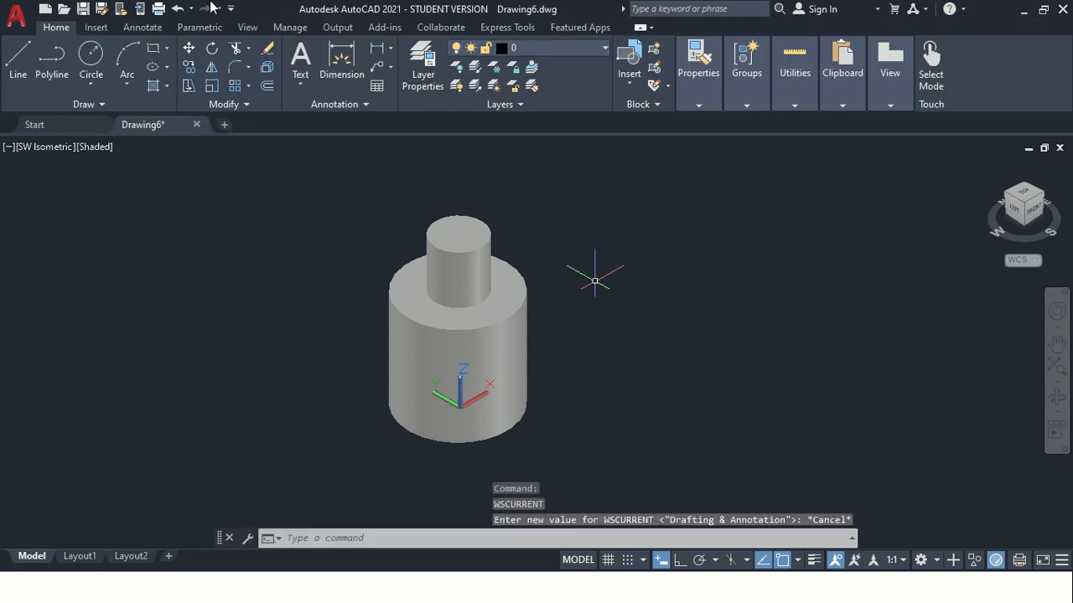
pyautogui.click(246, 28)
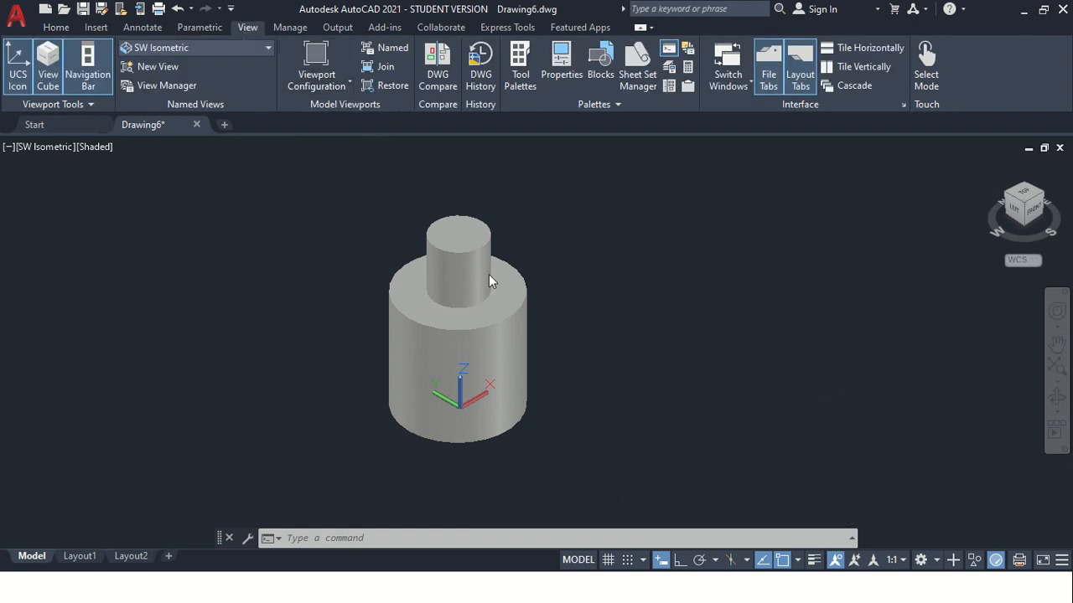
pyautogui.scroll(-2, 491, 281)
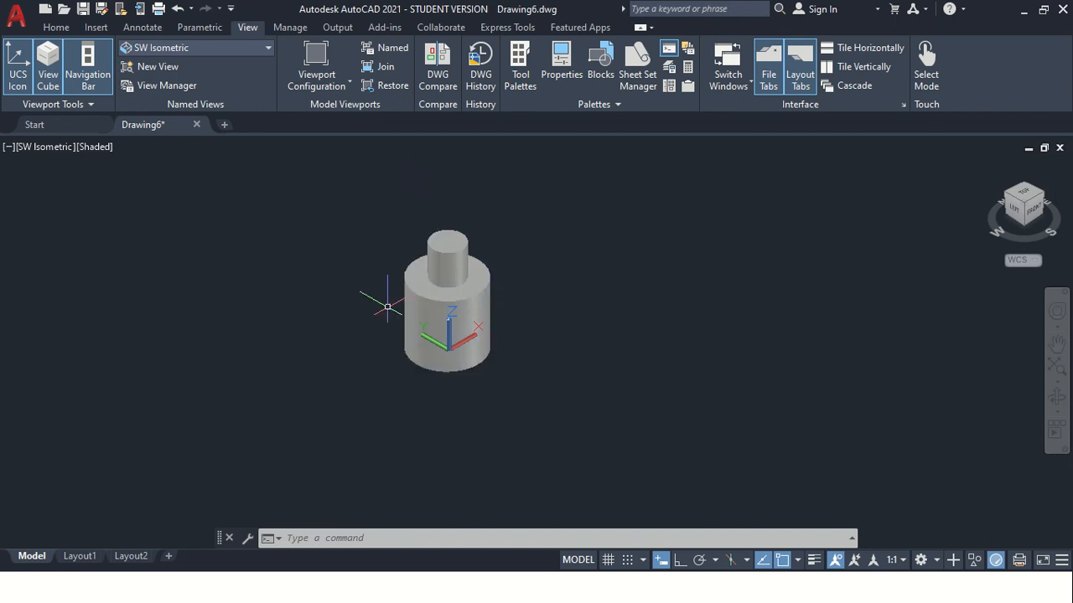
pyautogui.click(637, 339)
pyautogui.click(310, 233)
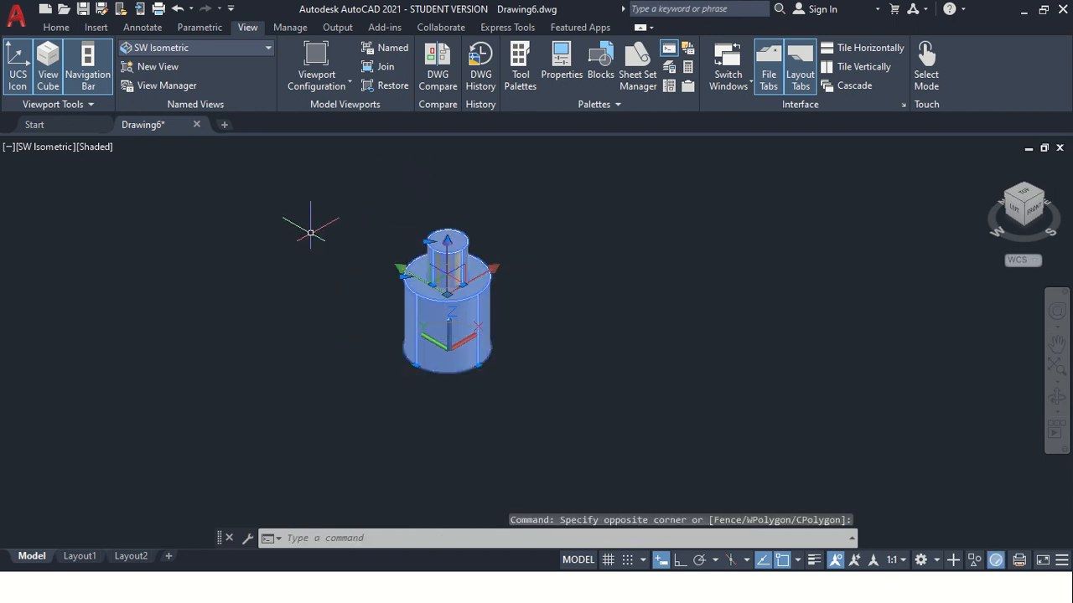
pyautogui.press('Escape')
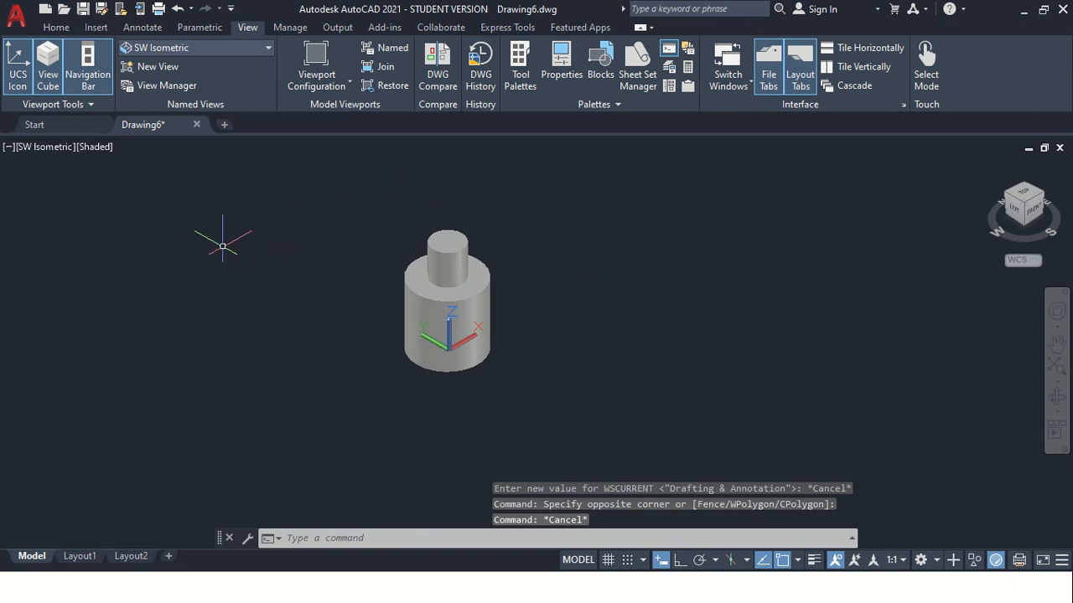
# Split the model space into two vertical viewports with the Two: Vertical configuration
pyautogui.click(349, 82)
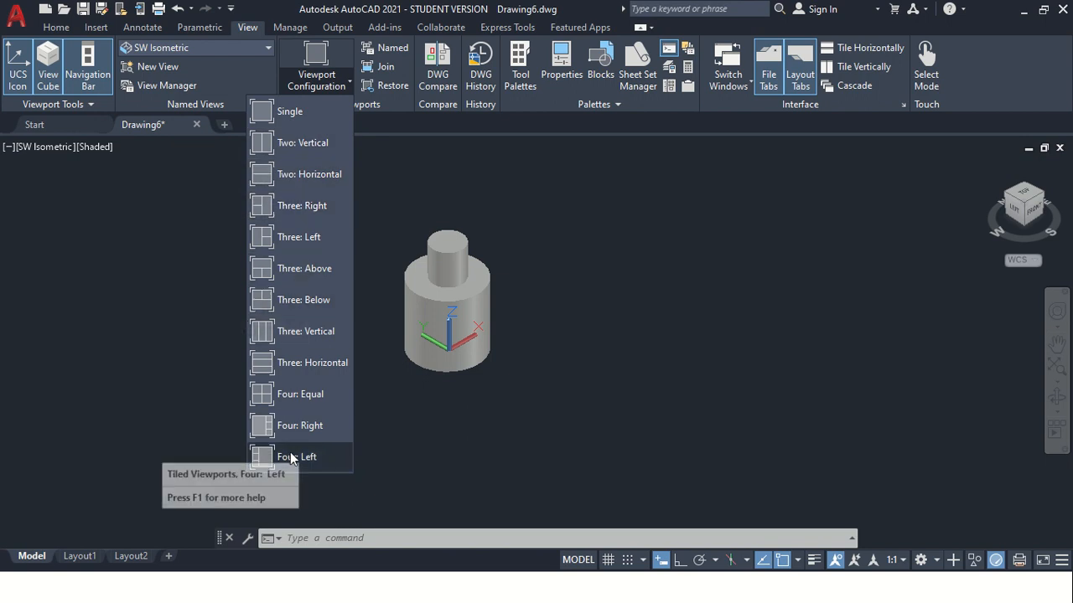
pyautogui.click(295, 145)
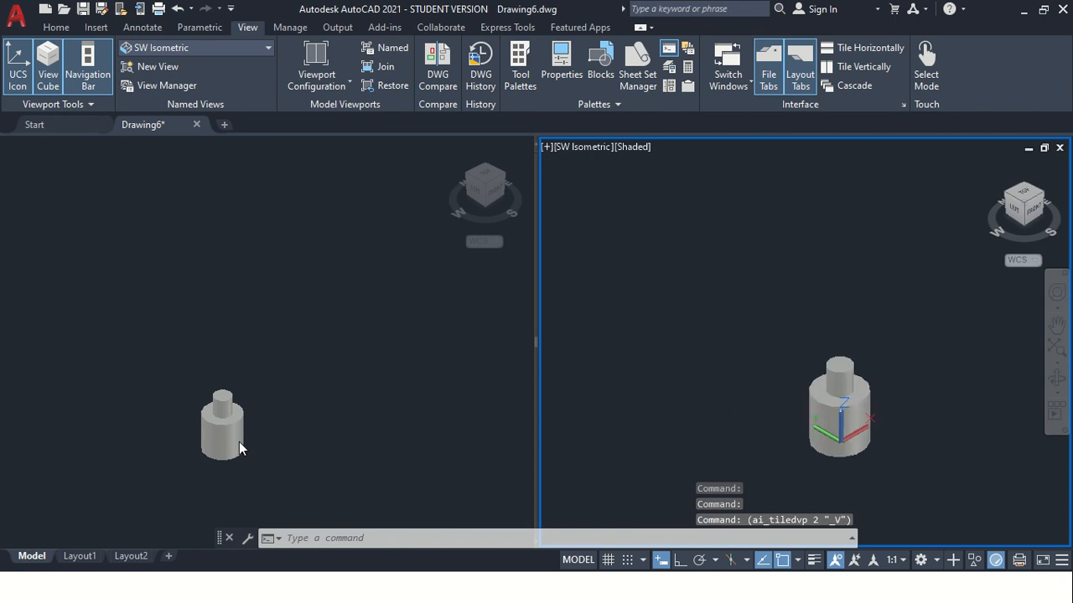
pyautogui.scroll(5, 773, 432)
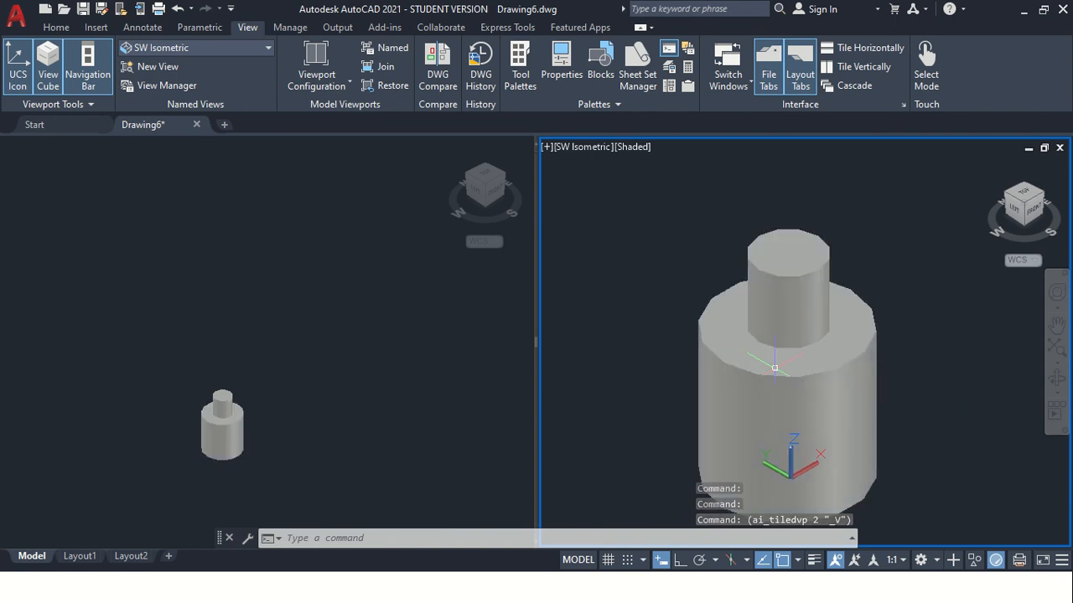
# Set the right viewport's visual style to 2D Wireframe
pyautogui.click(633, 149)
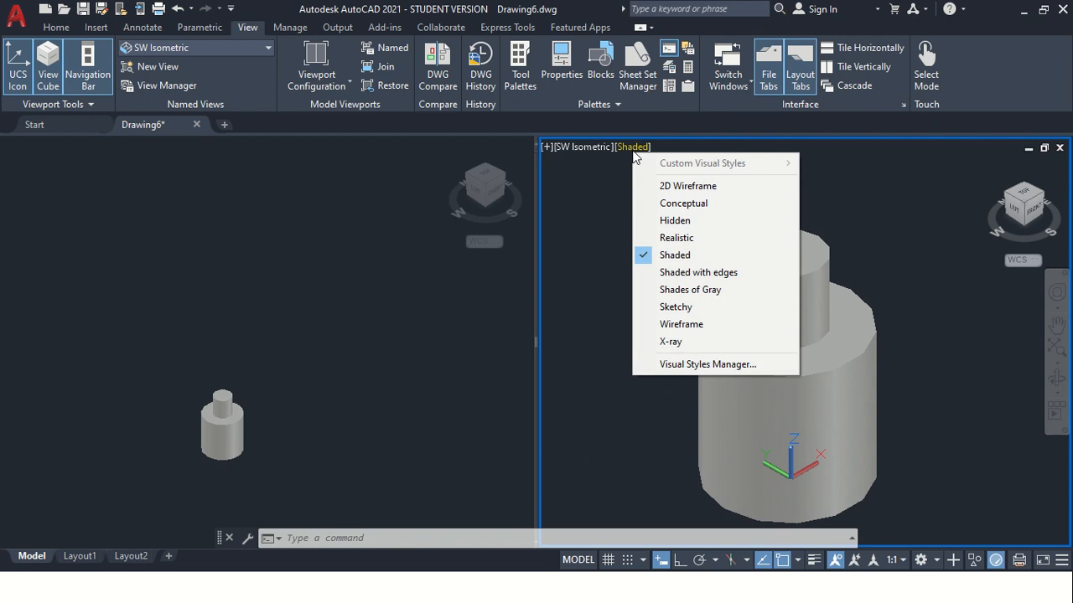
pyautogui.click(665, 186)
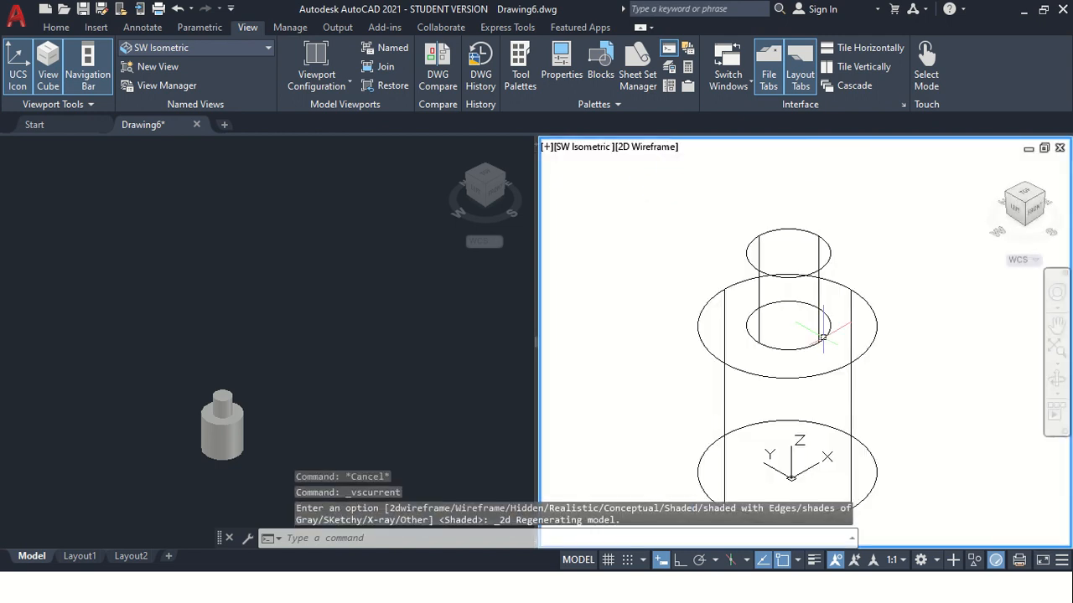
pyautogui.scroll(-2, 737, 369)
pyautogui.scroll(2, 742, 396)
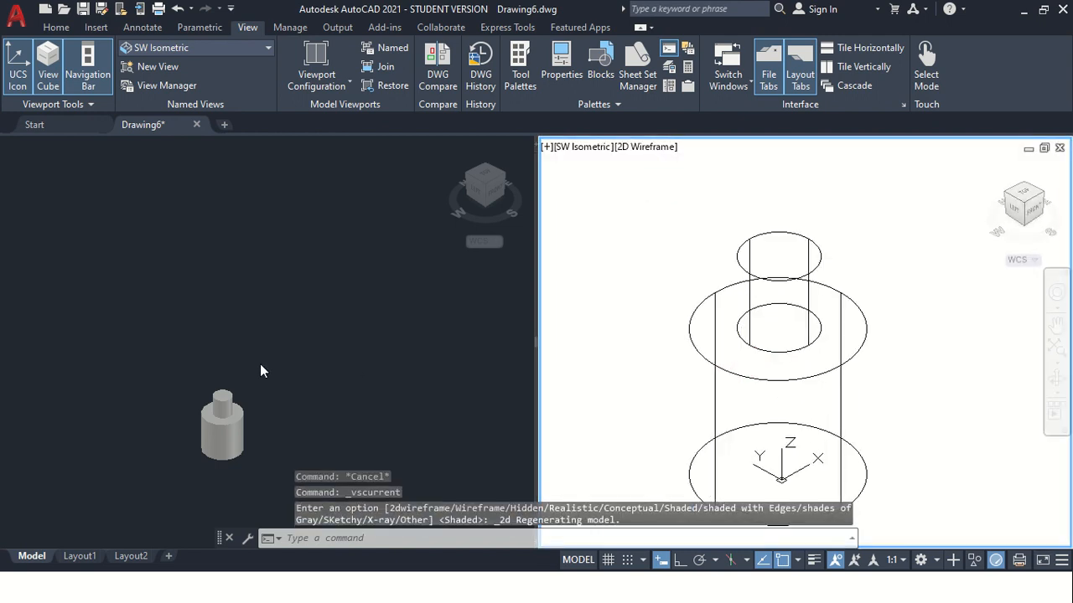
# Make the left viewport active and frame the whole stepped cylinder in it at a larger size
pyautogui.click(132, 455)
pyautogui.scroll(4, 202, 389)
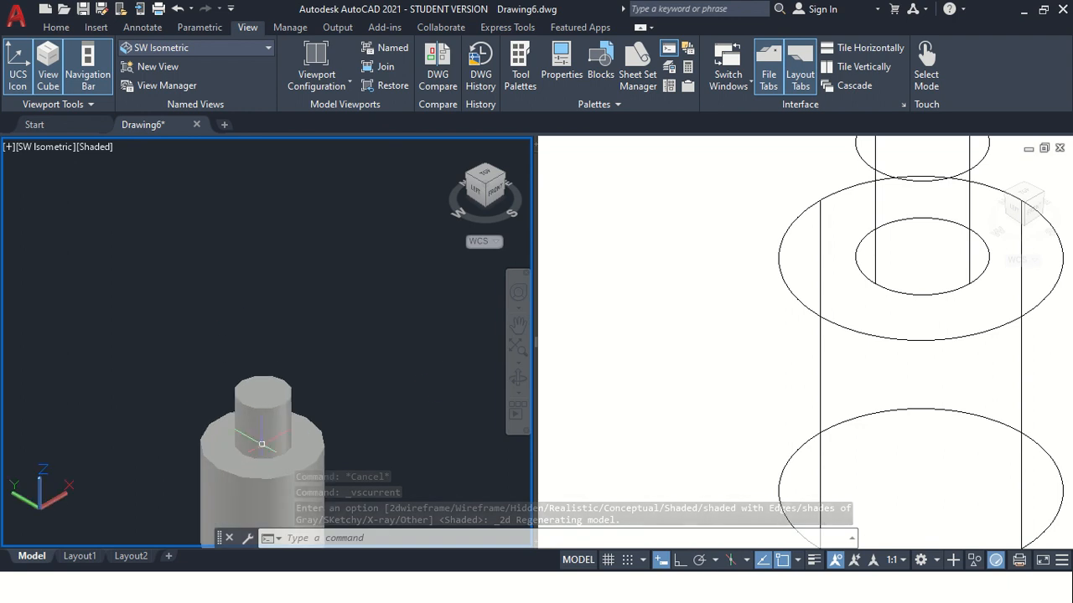
pyautogui.click(518, 323)
pyautogui.moveTo(338, 410)
pyautogui.mouseDown()
pyautogui.moveTo(314, 311)
pyautogui.moveTo(219, 258)
pyautogui.mouseUp()
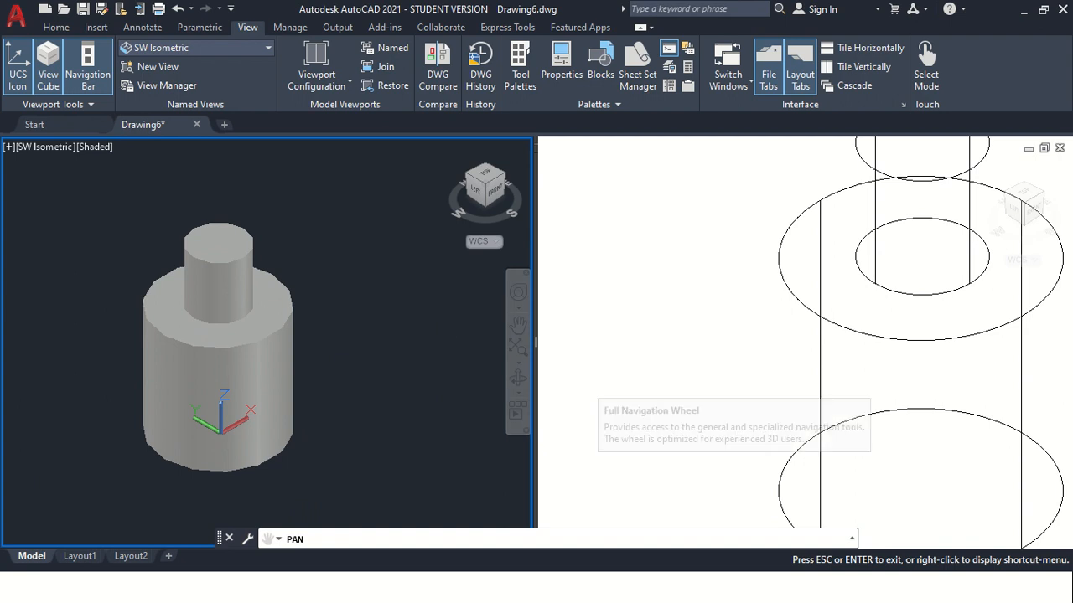
pyautogui.press('Escape')
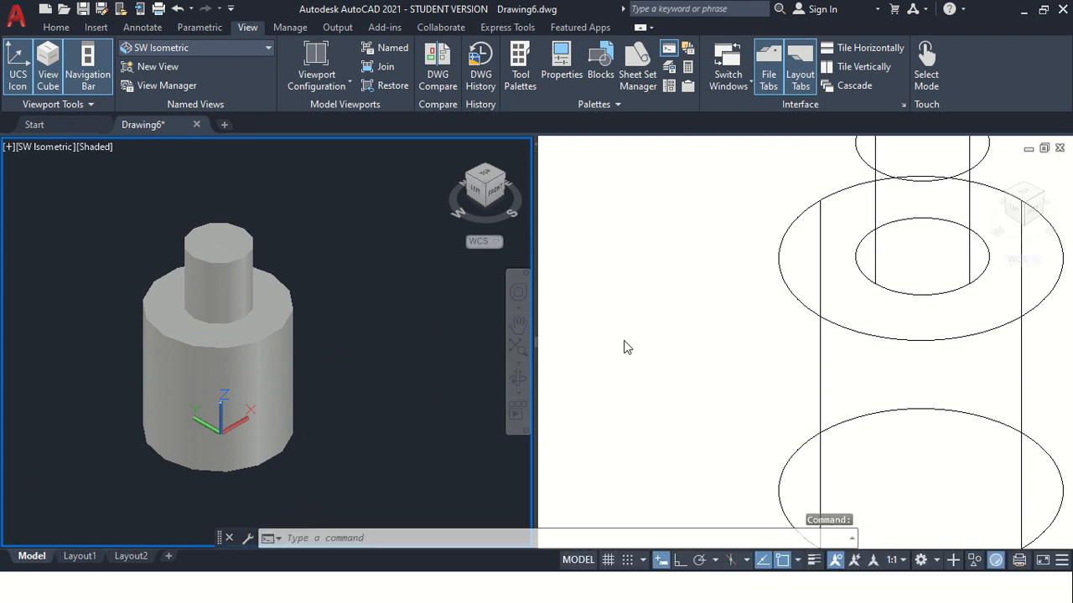
# Set the right viewport's visual style to Shaded and fit the whole model in that viewport
pyautogui.click(675, 352)
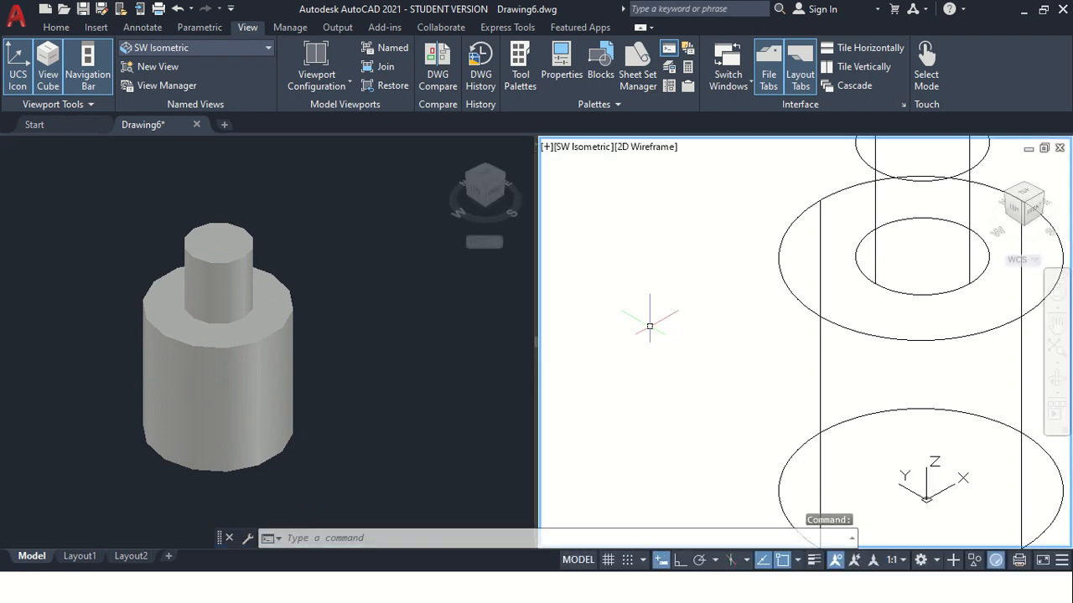
pyautogui.click(654, 147)
pyautogui.click(711, 257)
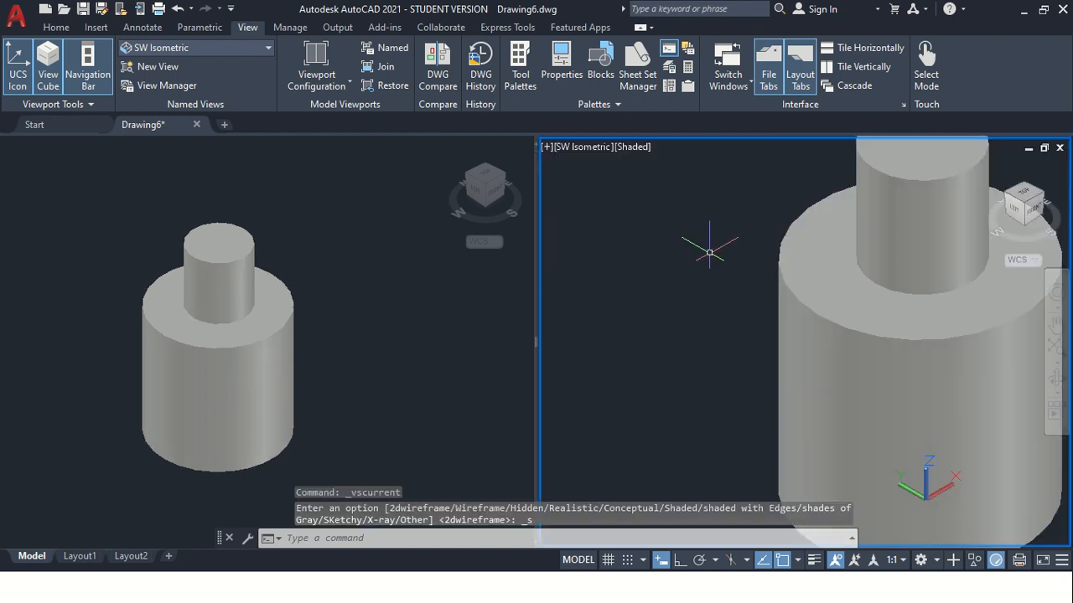
pyautogui.scroll(-3, 709, 252)
pyautogui.scroll(-2, 711, 333)
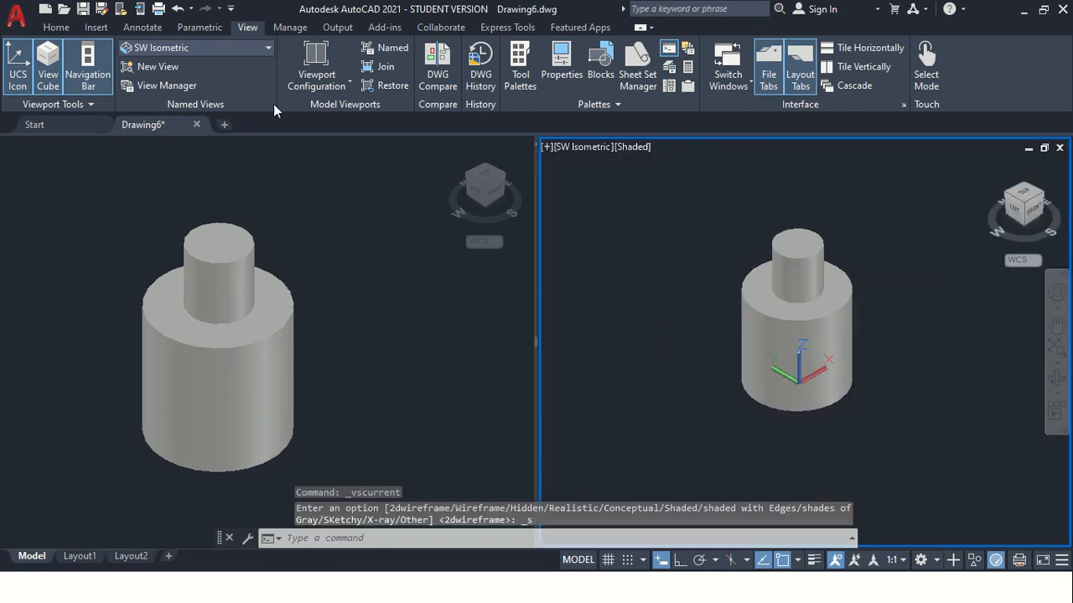
# Apply the Four: Left viewport configuration, centre the model in the large viewport and activate the middle and upper small viewports in turn
pyautogui.click(348, 82)
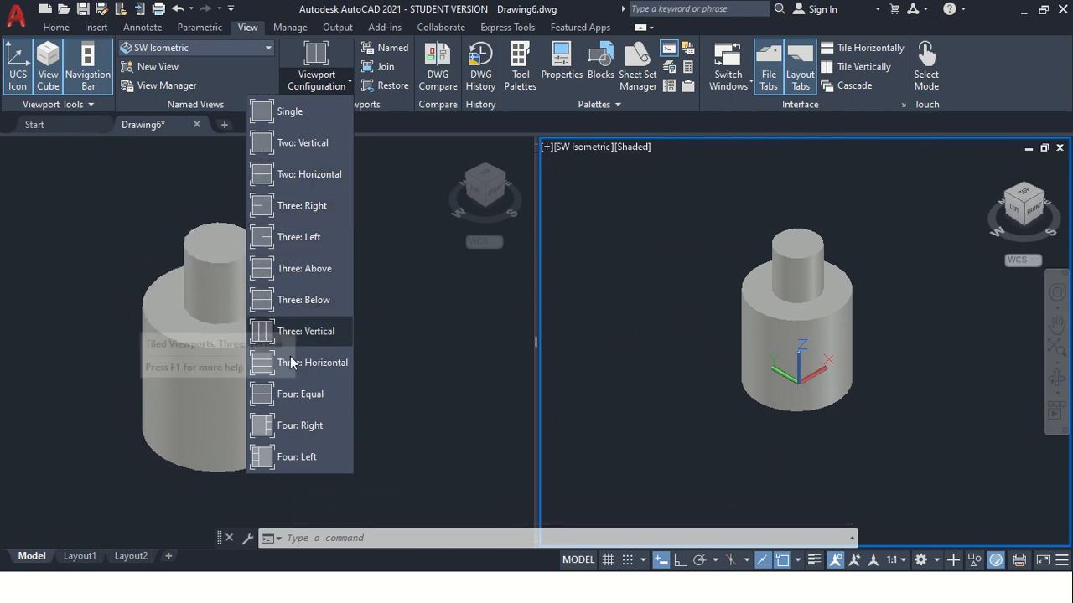
pyautogui.click(283, 454)
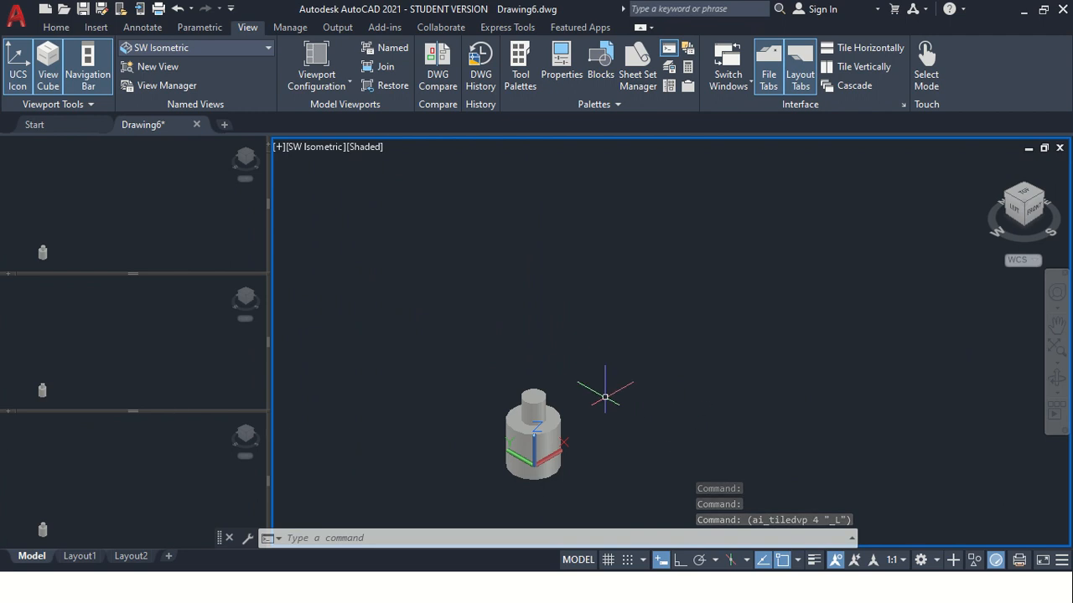
pyautogui.scroll(5, 512, 441)
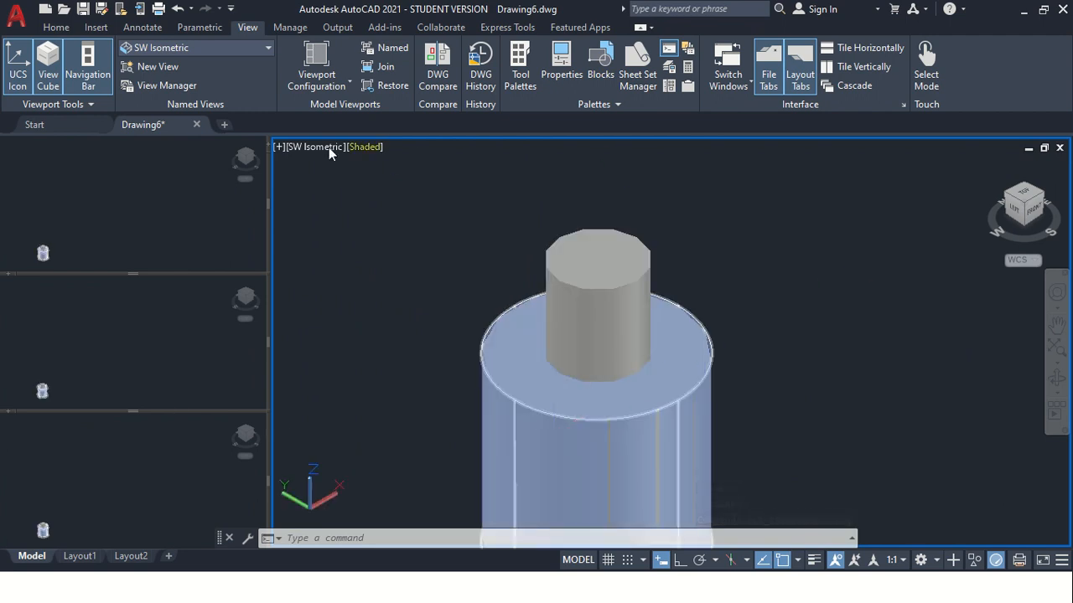
pyautogui.scroll(-3, 598, 275)
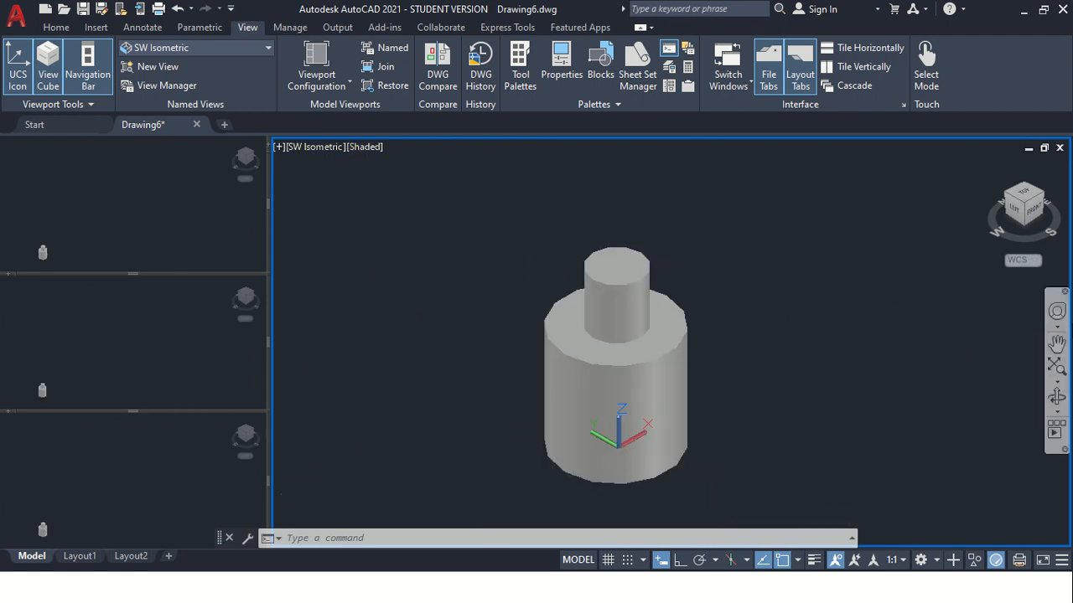
pyautogui.click(1057, 339)
pyautogui.moveTo(758, 299); pyautogui.dragTo(723, 246)
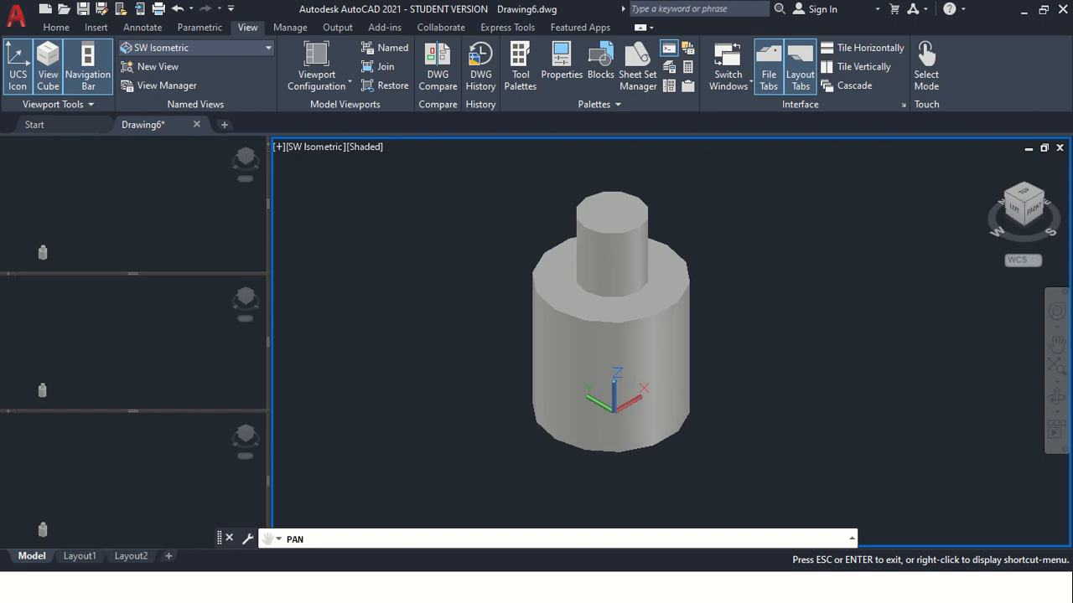
pyautogui.moveTo(653, 293); pyautogui.dragTo(632, 293)
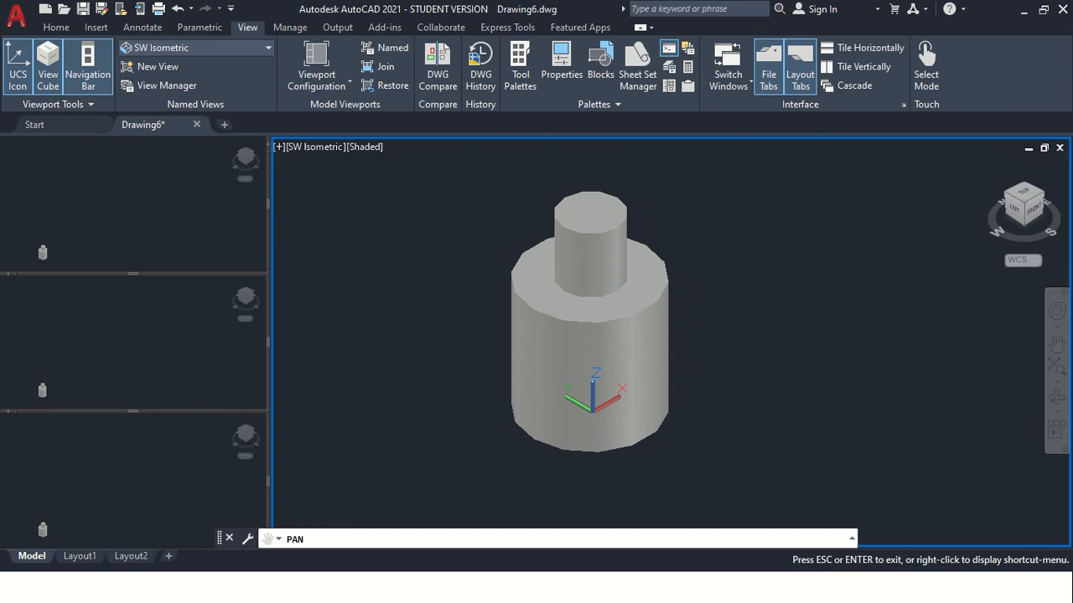
pyautogui.moveTo(351, 218); pyautogui.dragTo(348, 218)
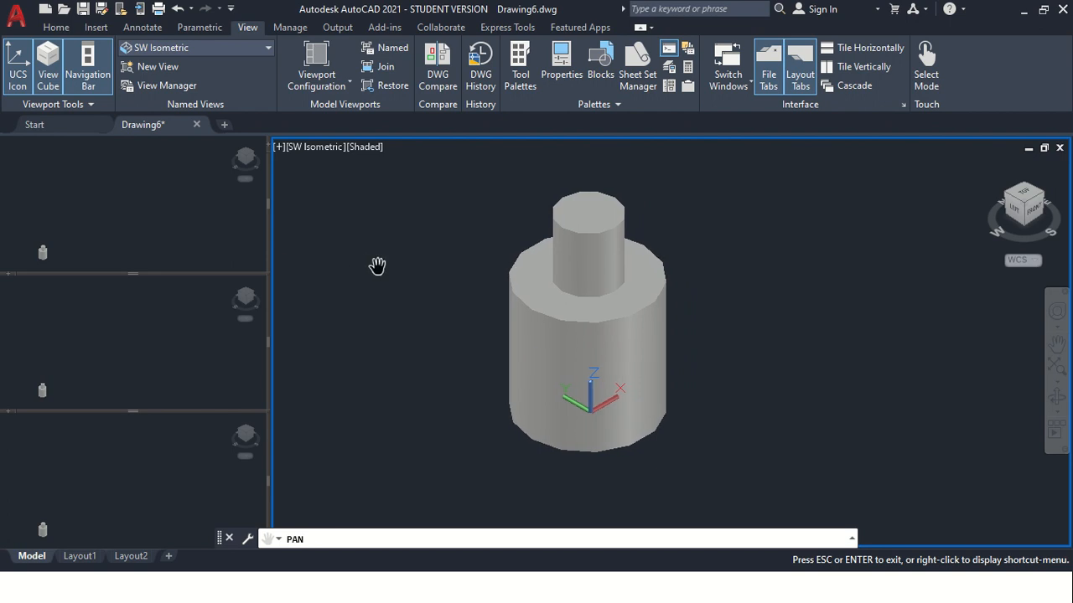
pyautogui.press('Escape')
pyautogui.click(178, 347)
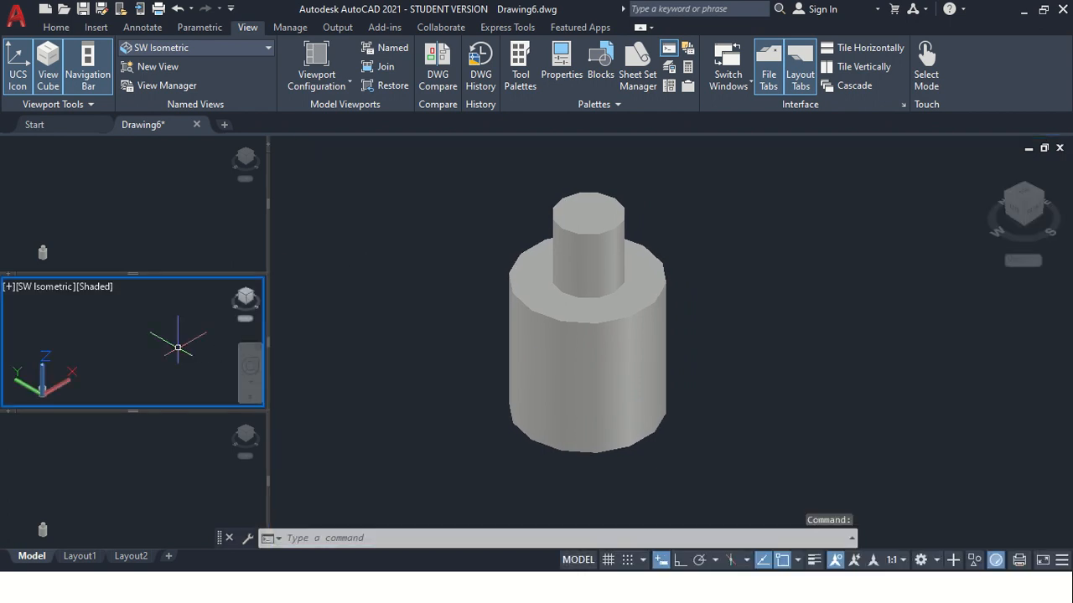
pyautogui.click(109, 212)
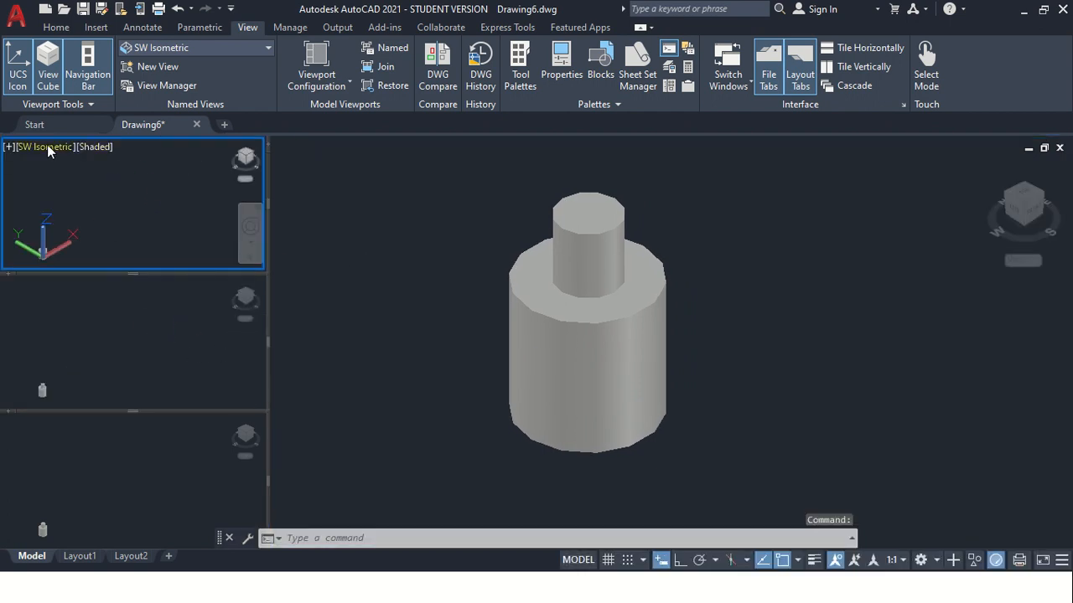
# Change the viewport arrangement to the Four: Equal configuration
pyautogui.click(347, 86)
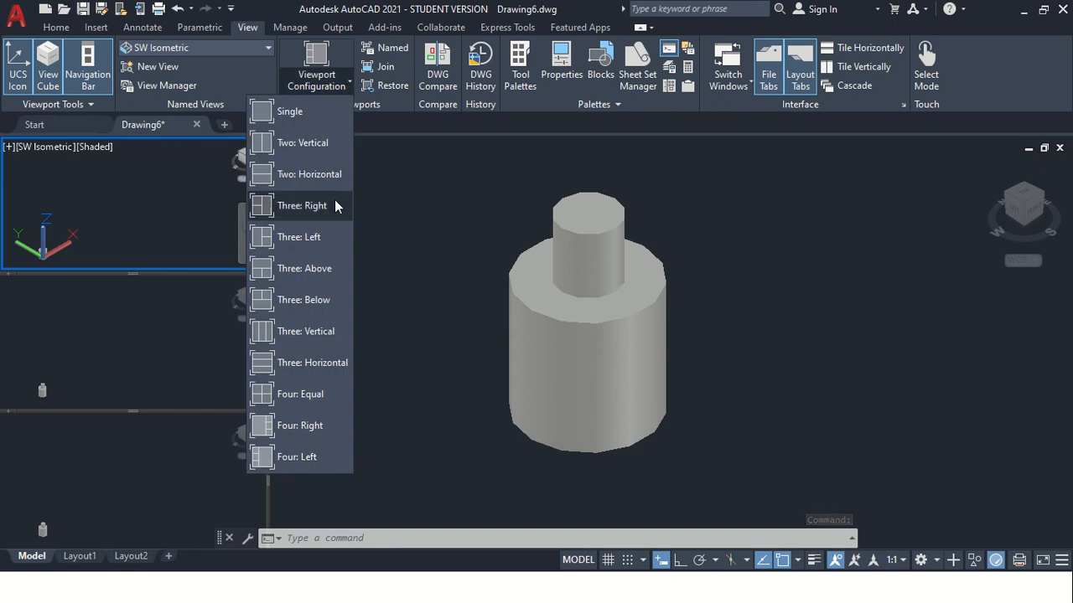
pyautogui.click(292, 394)
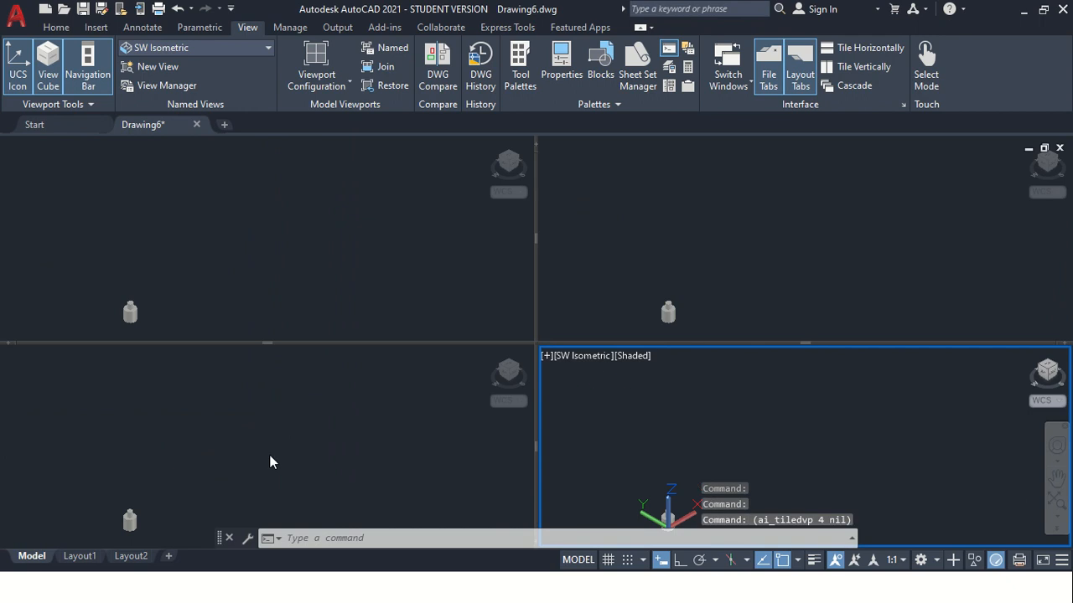
pyautogui.scroll(-2, 705, 425)
pyautogui.scroll(2, 665, 376)
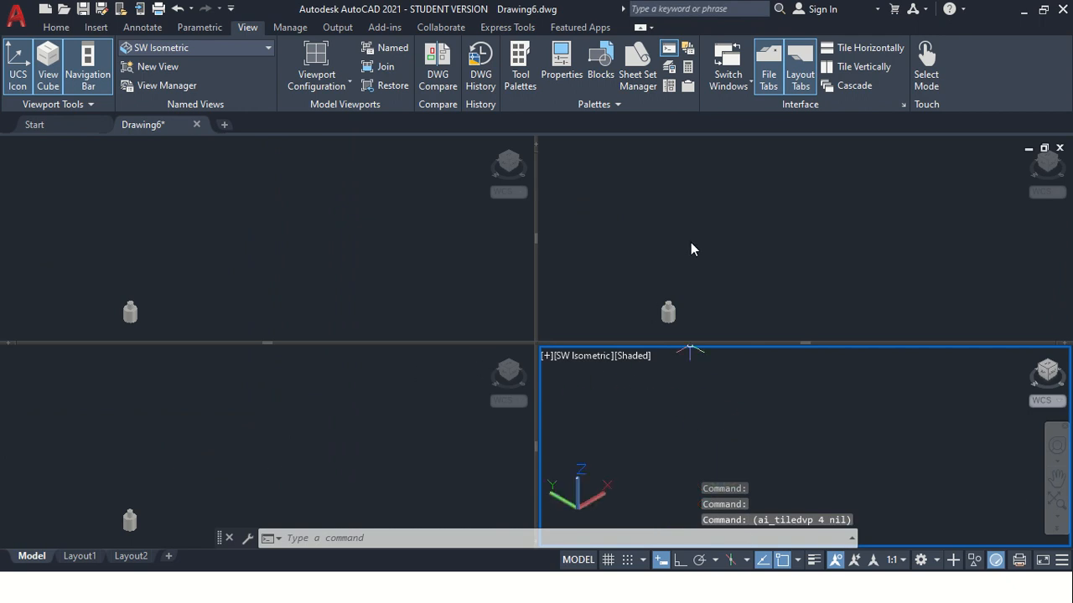
pyautogui.scroll(-2, 643, 354)
pyautogui.click(704, 434)
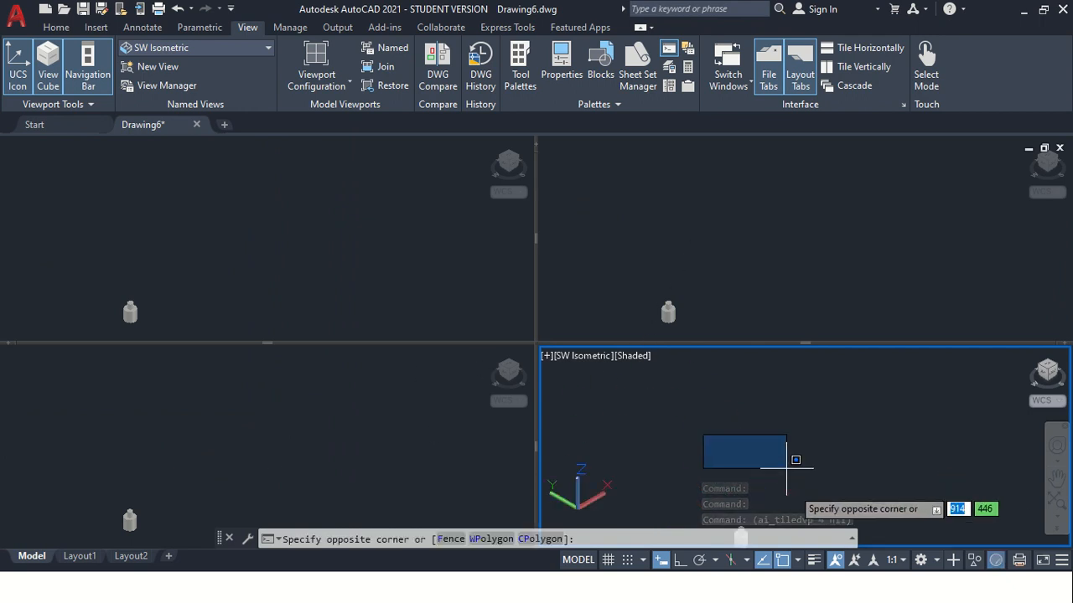
# Enlarge the stepped cylinder in the upper-right viewport, and enlarge and reposition it in full view in the upper-left viewport
pyautogui.click(741, 285)
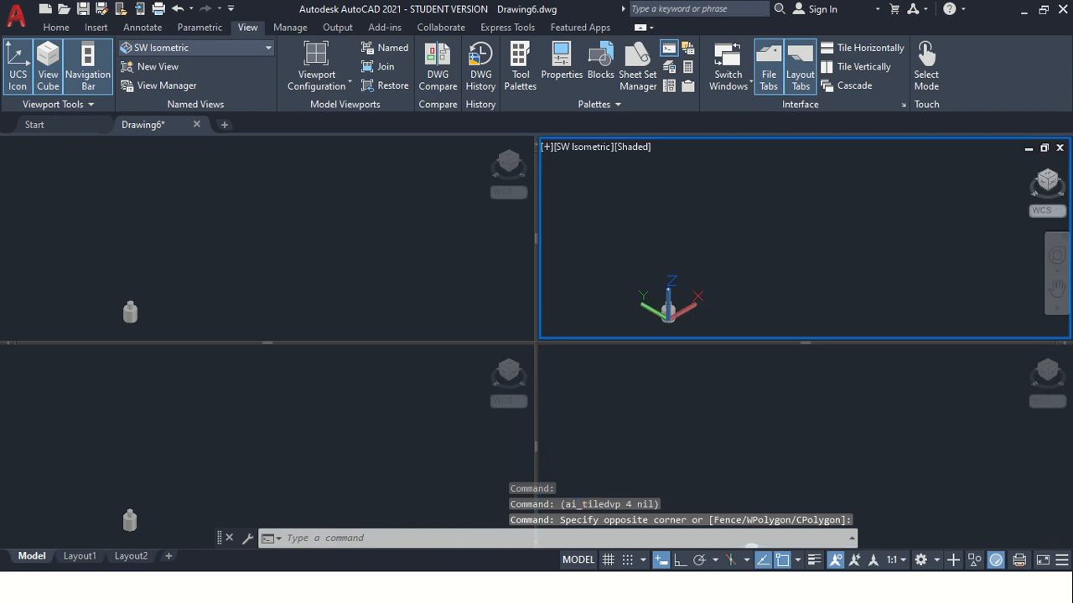
pyautogui.scroll(5, 693, 326)
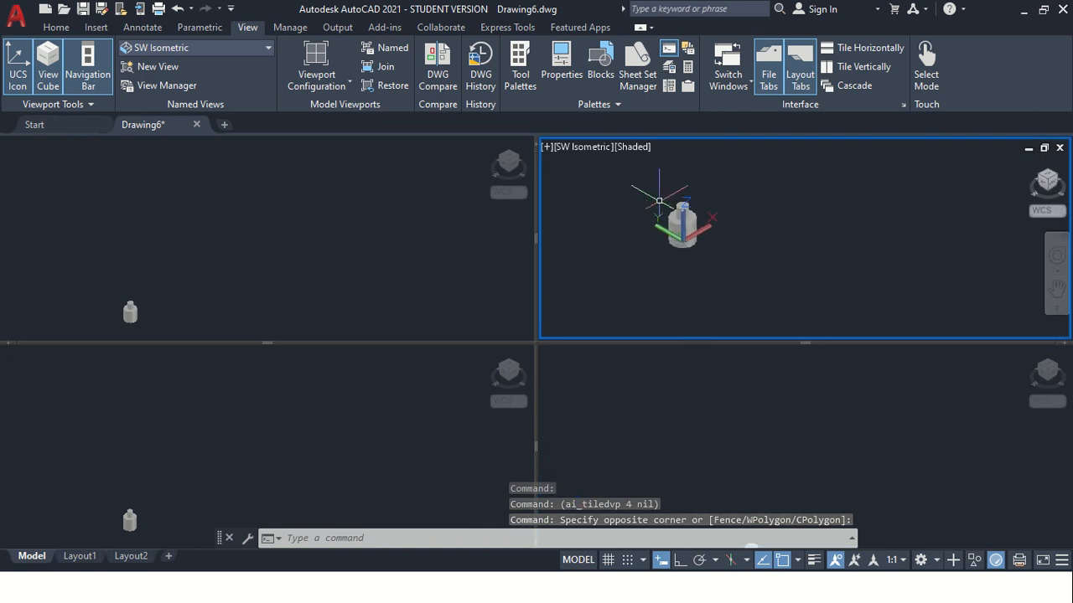
pyautogui.click(179, 282)
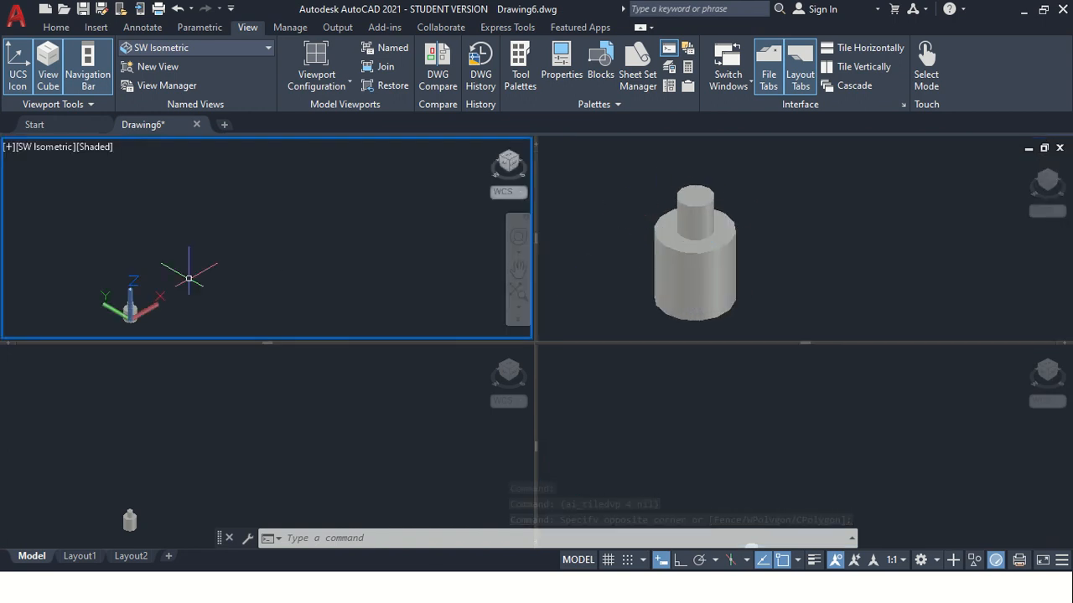
pyautogui.scroll(3, 158, 307)
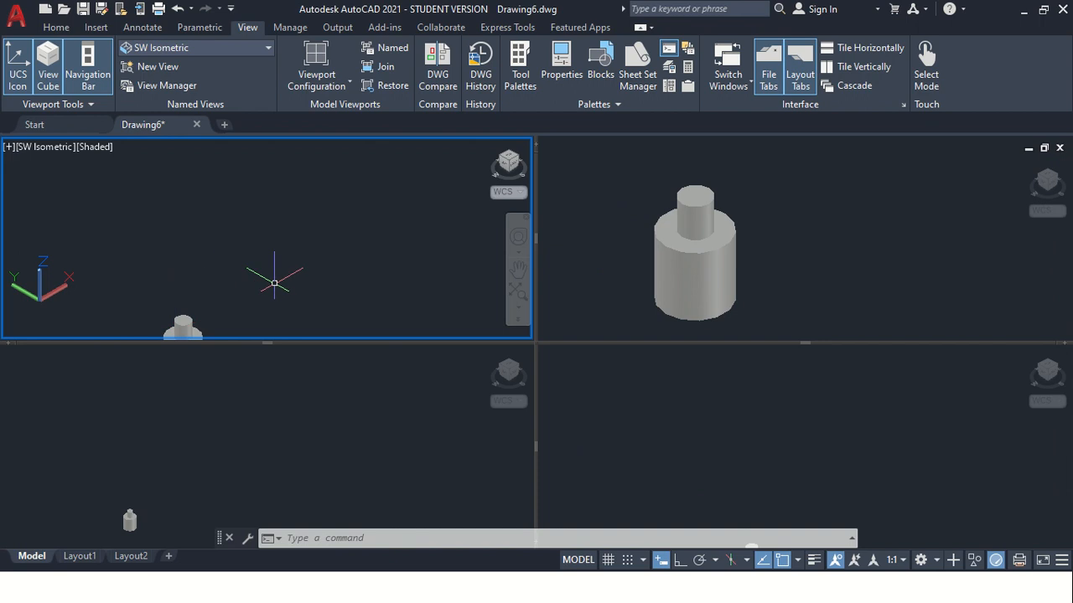
pyautogui.click(518, 268)
pyautogui.moveTo(313, 273); pyautogui.dragTo(326, 228)
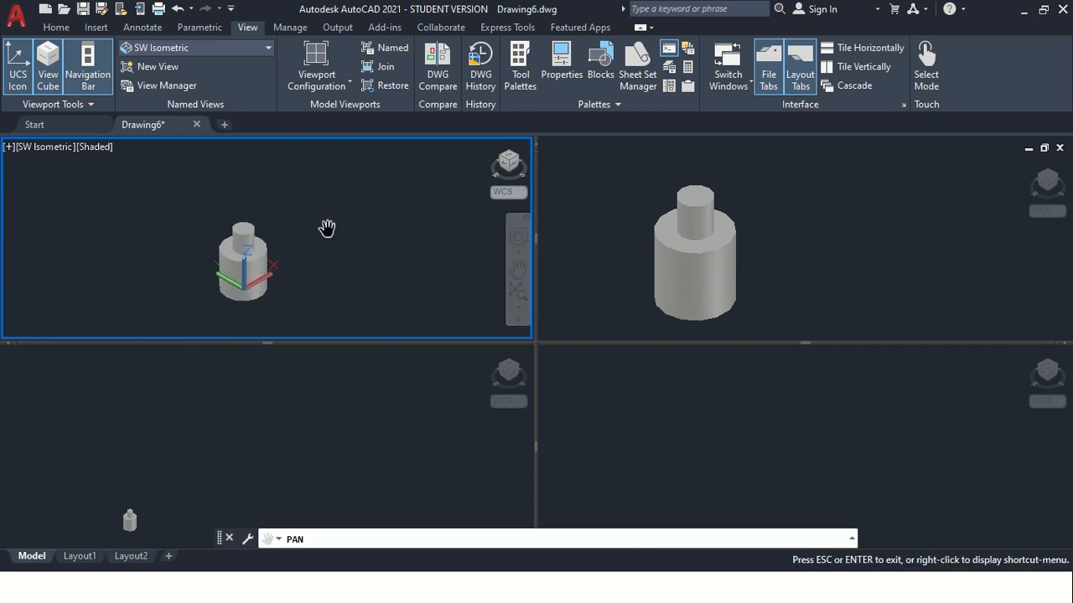
pyautogui.moveTo(274, 273); pyautogui.dragTo(241, 291)
pyautogui.press('Escape')
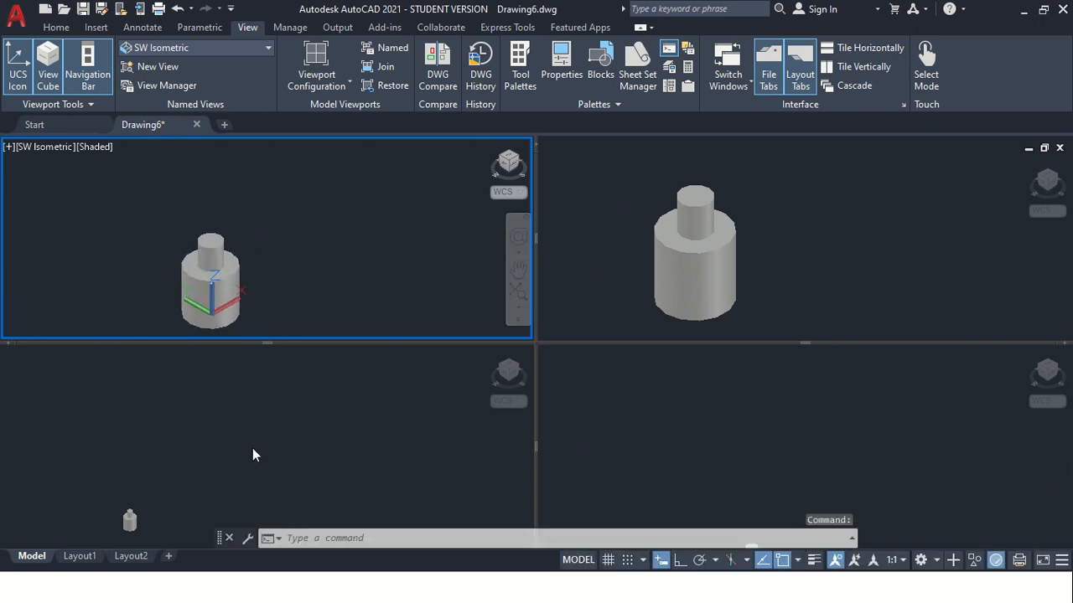
# Activate the lower-left viewport and pan and enlarge the stepped cylinder so the whole model is in view
pyautogui.click(419, 410)
pyautogui.click(421, 388)
pyautogui.press('Escape')
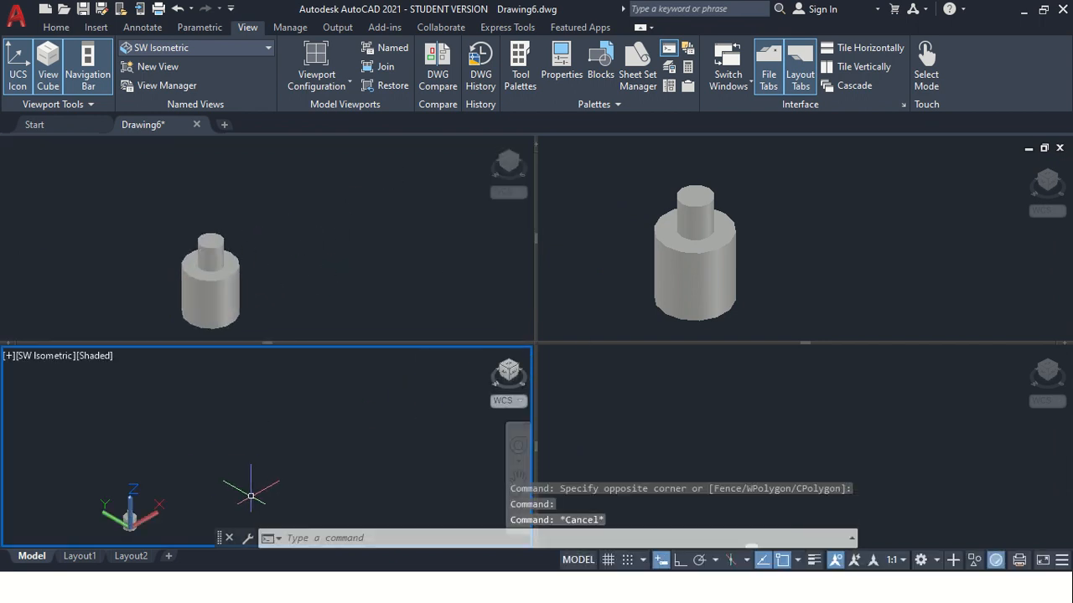
pyautogui.click(517, 478)
pyautogui.moveTo(196, 498); pyautogui.dragTo(308, 460)
pyautogui.scroll(2, 226, 484)
pyautogui.moveTo(190, 493); pyautogui.dragTo(304, 445)
pyautogui.scroll(3, 304, 445)
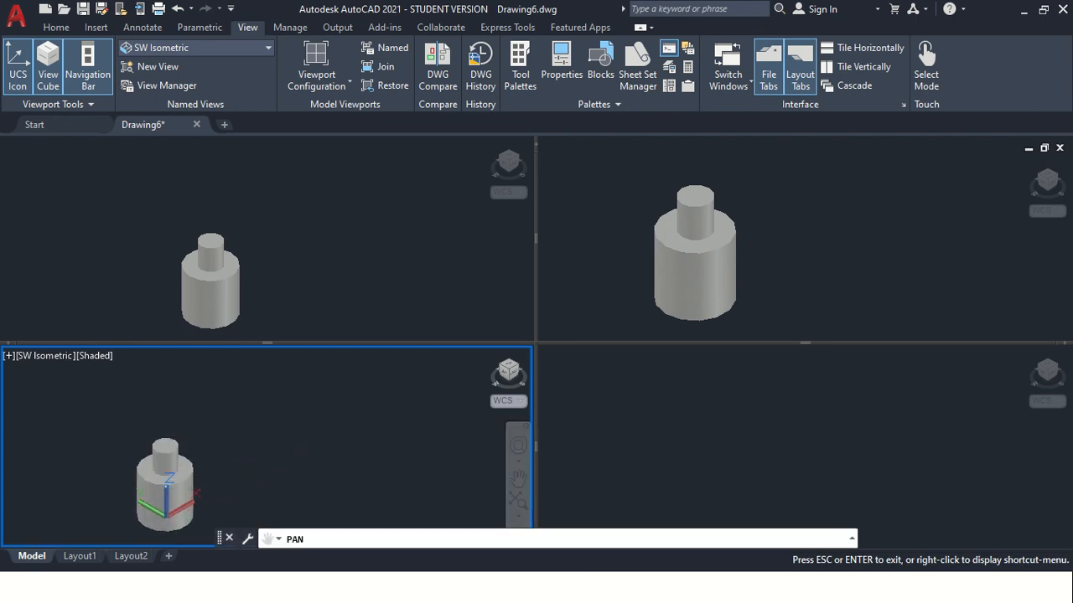
pyautogui.press('Escape')
# Activate the lower-right viewport and fit the whole model in it with the Zoom All option
pyautogui.click(718, 438)
pyautogui.moveTo(618, 459)
pyautogui.mouseDown()
pyautogui.moveTo(766, 441)
pyautogui.moveTo(546, 490)
pyautogui.mouseUp()
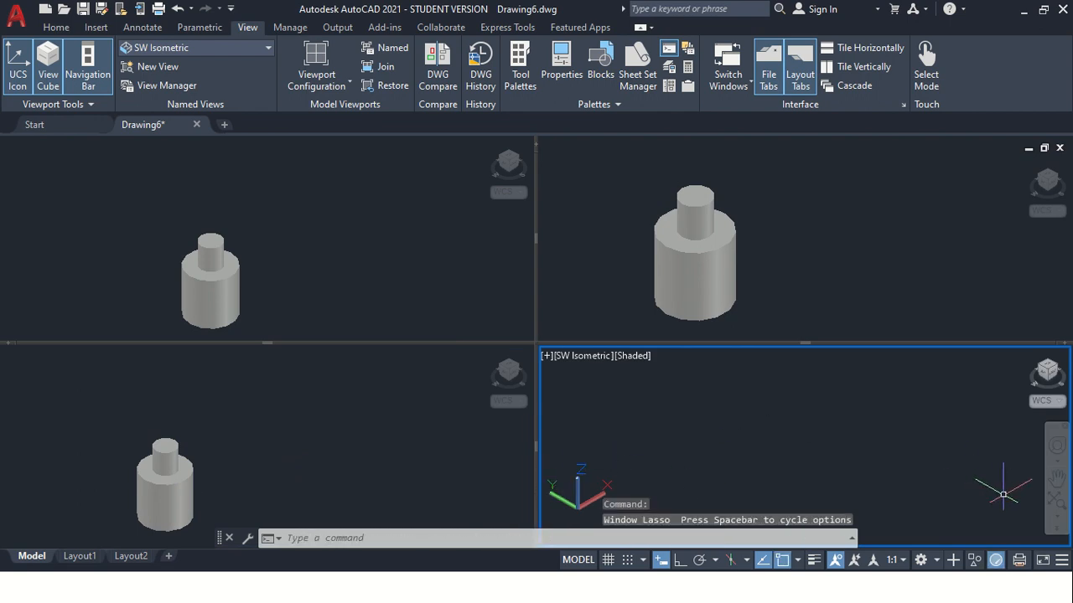
pyautogui.click(1057, 478)
pyautogui.press('Escape')
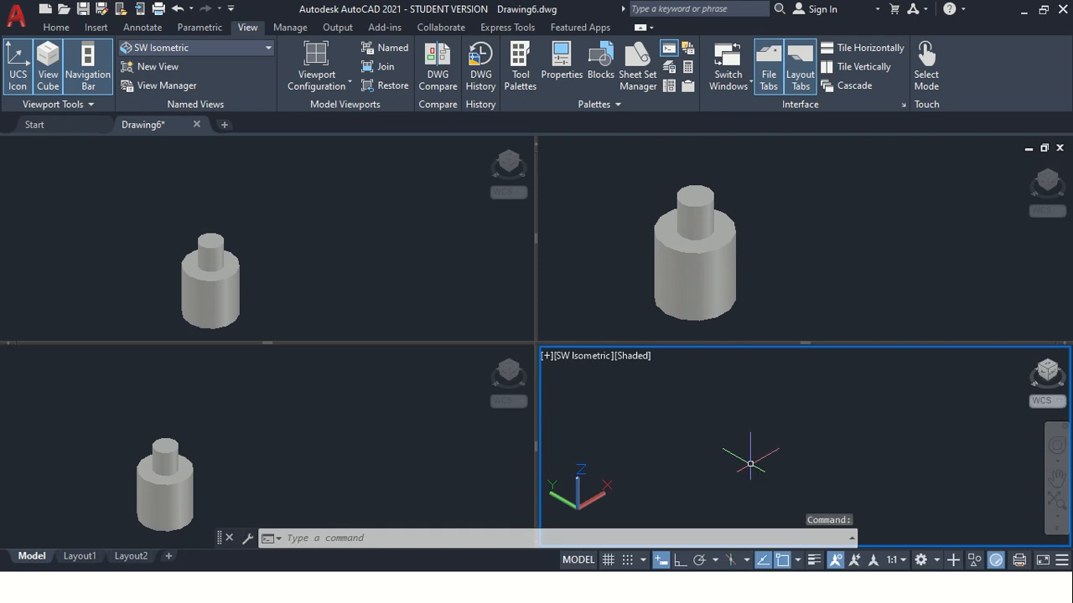
pyautogui.write('z')
pyautogui.press('Return')
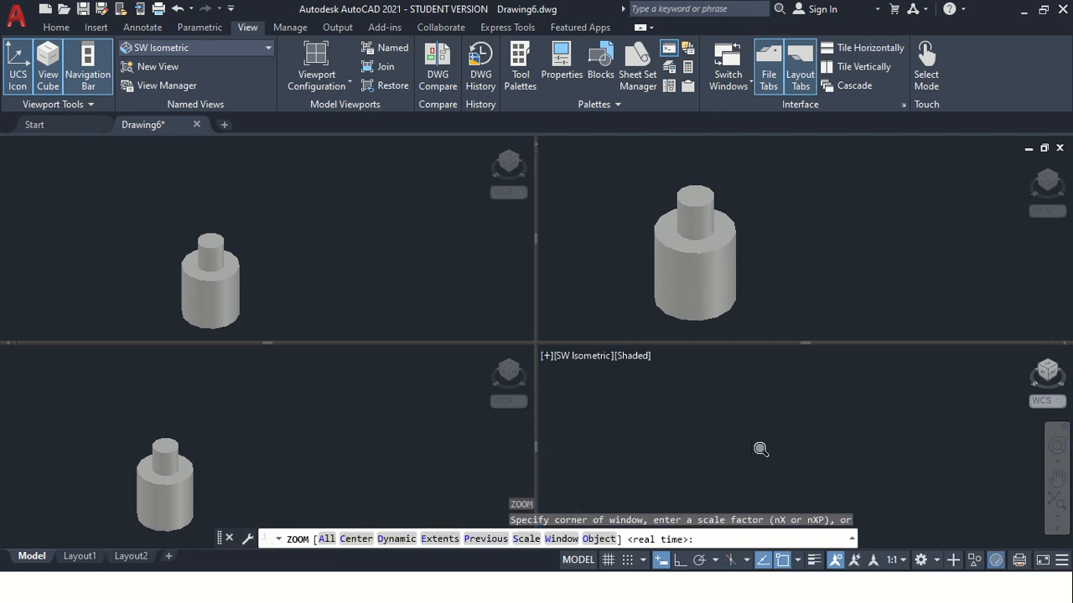
pyautogui.write('a')
pyautogui.press('Return')
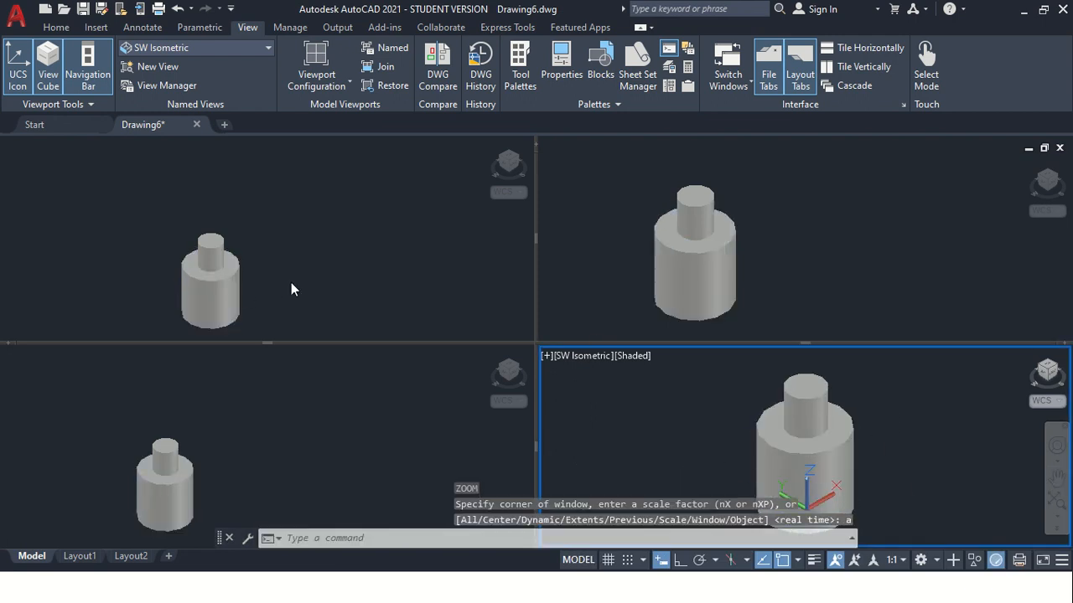
# Set the upper-left viewport to the Top view
pyautogui.click(149, 261)
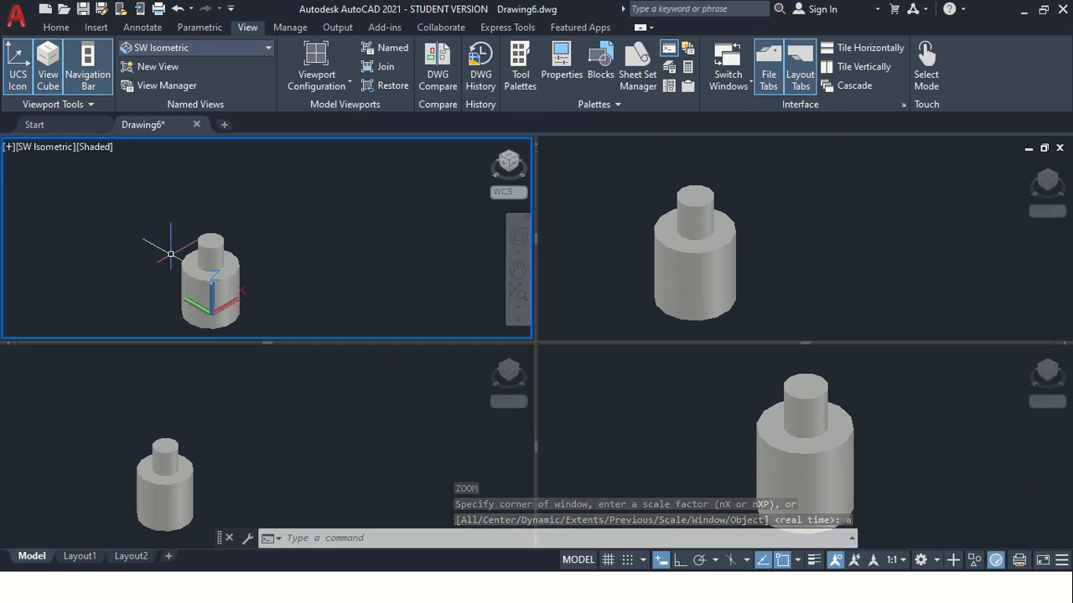
pyautogui.click(49, 147)
pyautogui.click(77, 186)
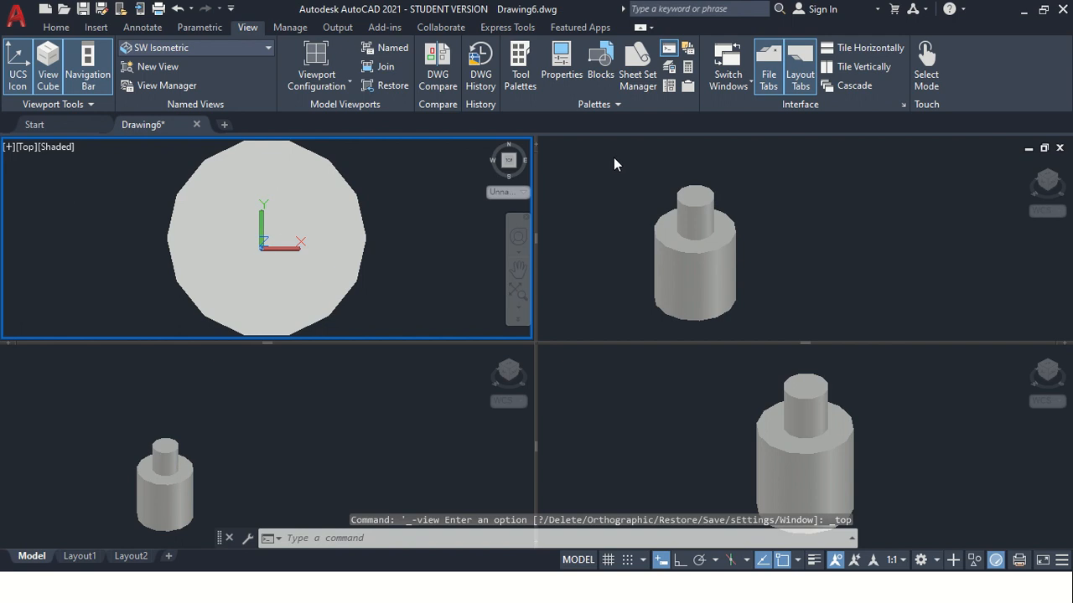
# Set the upper-right viewport to the Front view with the 2D Wireframe visual style
pyautogui.click(621, 185)
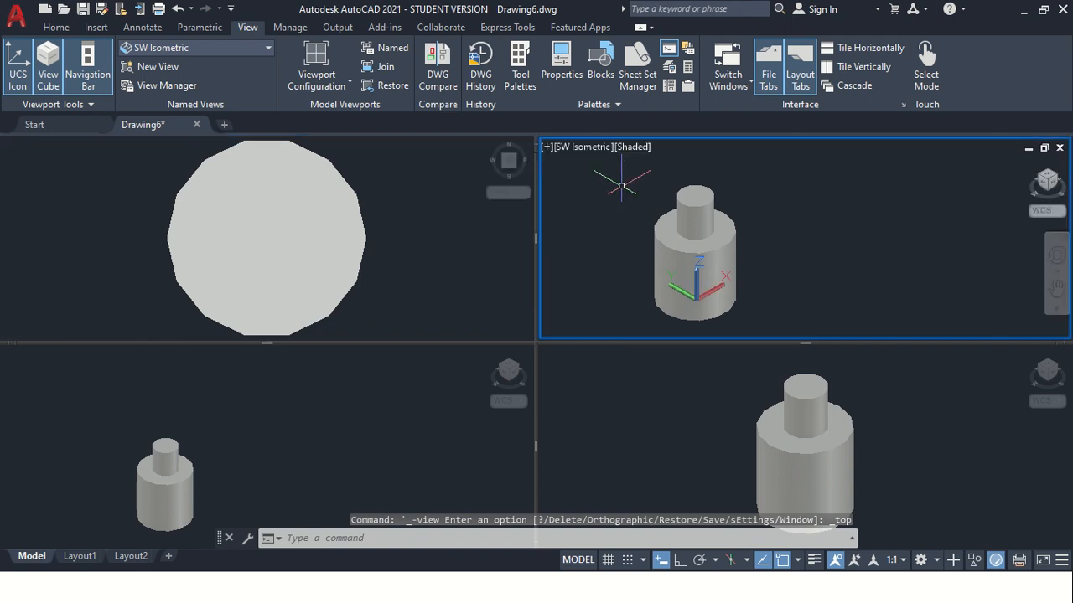
pyautogui.click(569, 151)
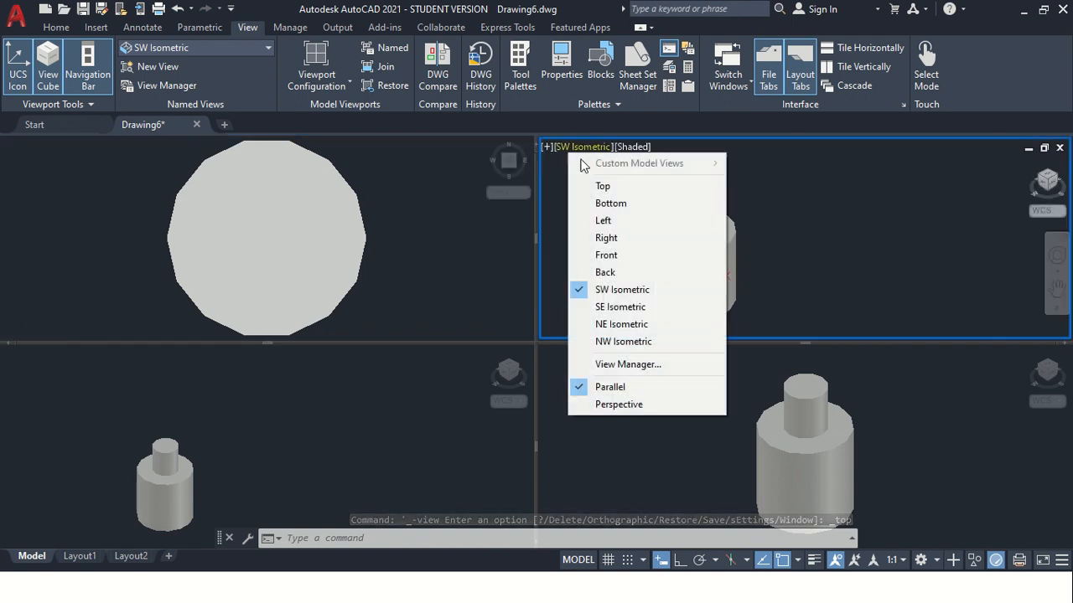
pyautogui.click(605, 256)
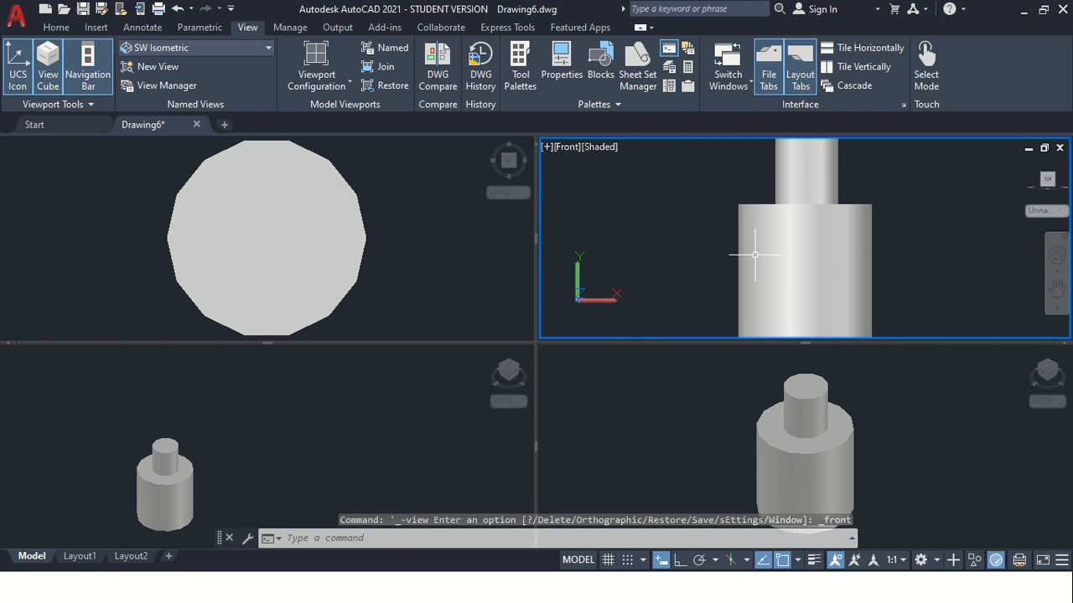
pyautogui.click(593, 152)
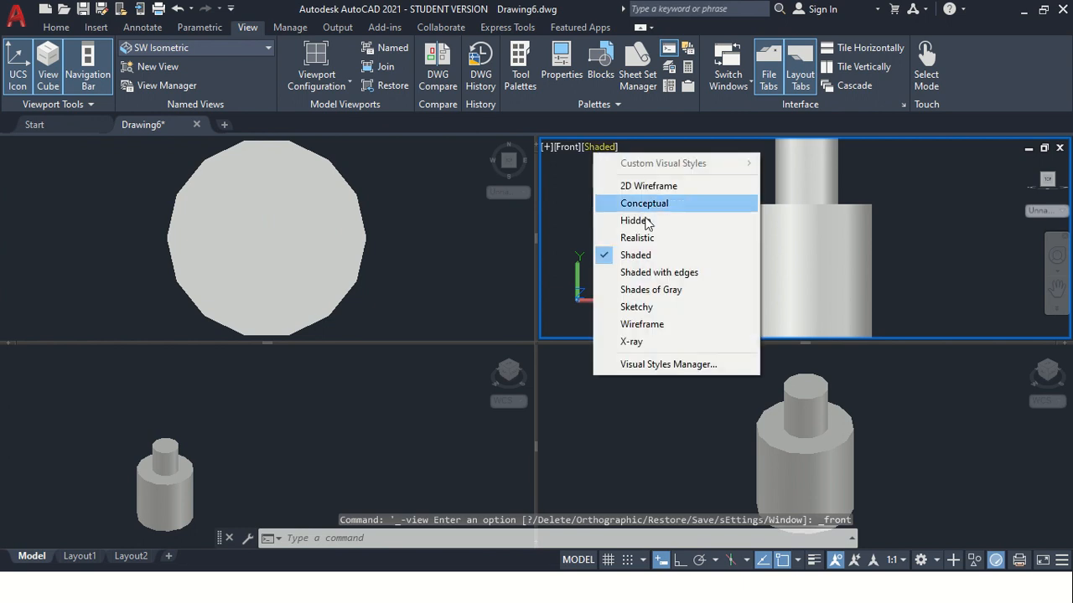
pyautogui.click(638, 186)
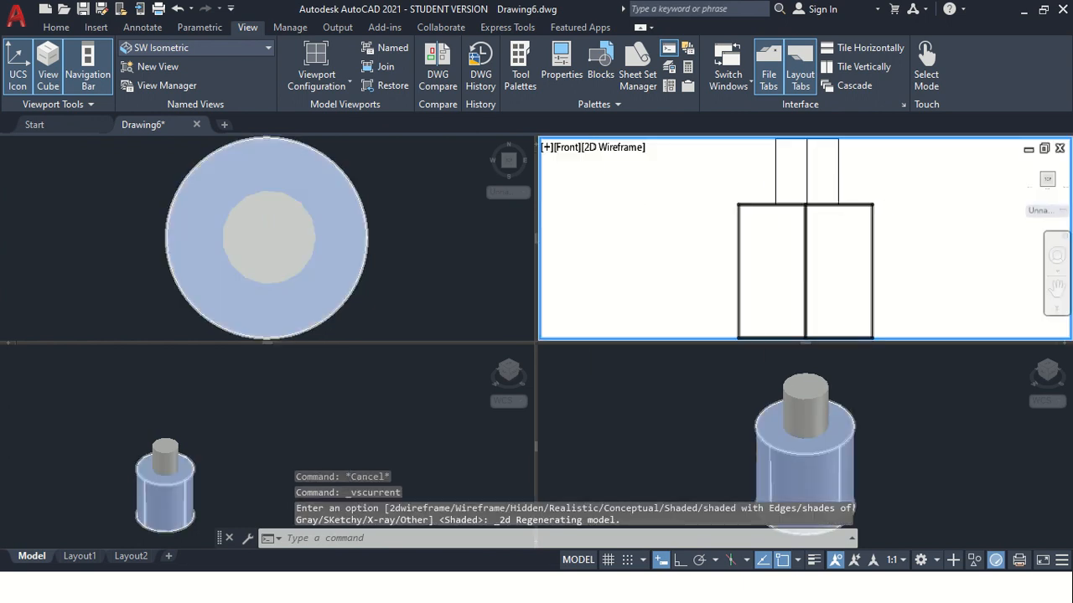
# Set the lower-left viewport to the Left view with the Wireframe visual style and show the whole model in it
pyautogui.click(222, 430)
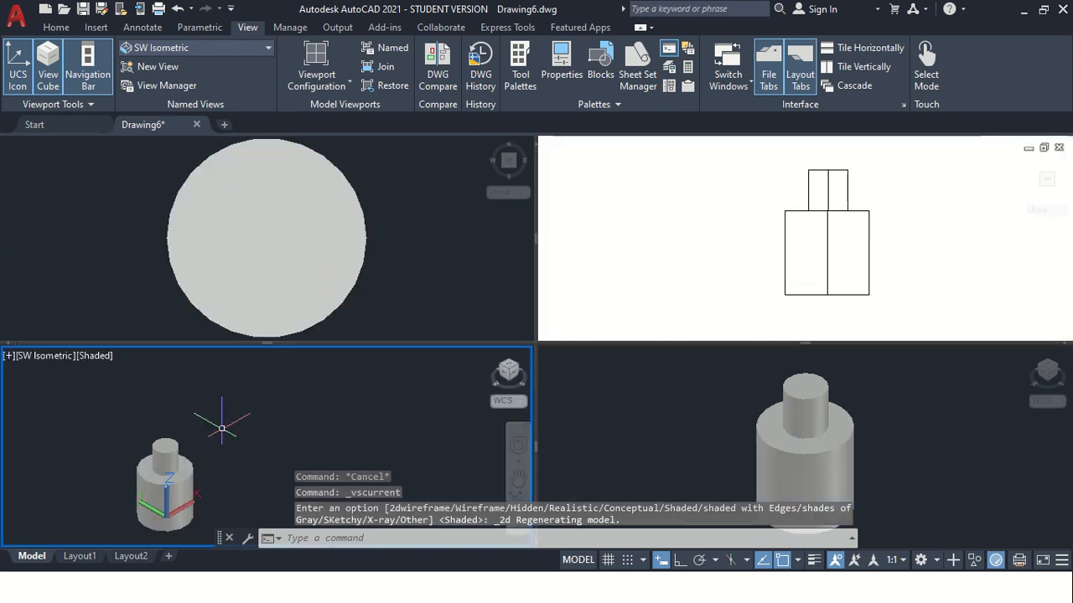
pyautogui.click(31, 354)
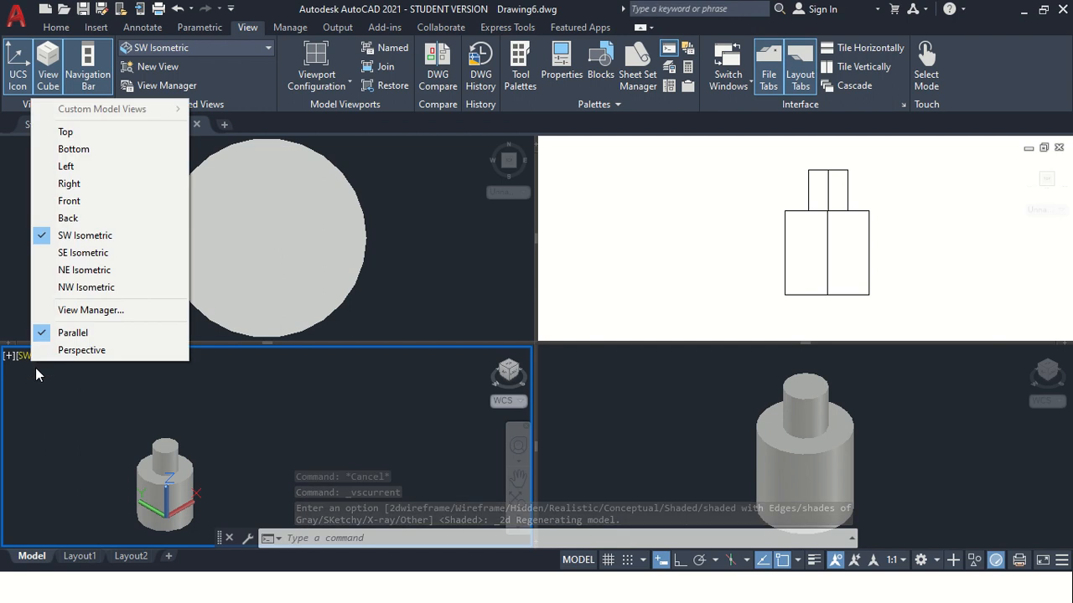
pyautogui.click(67, 166)
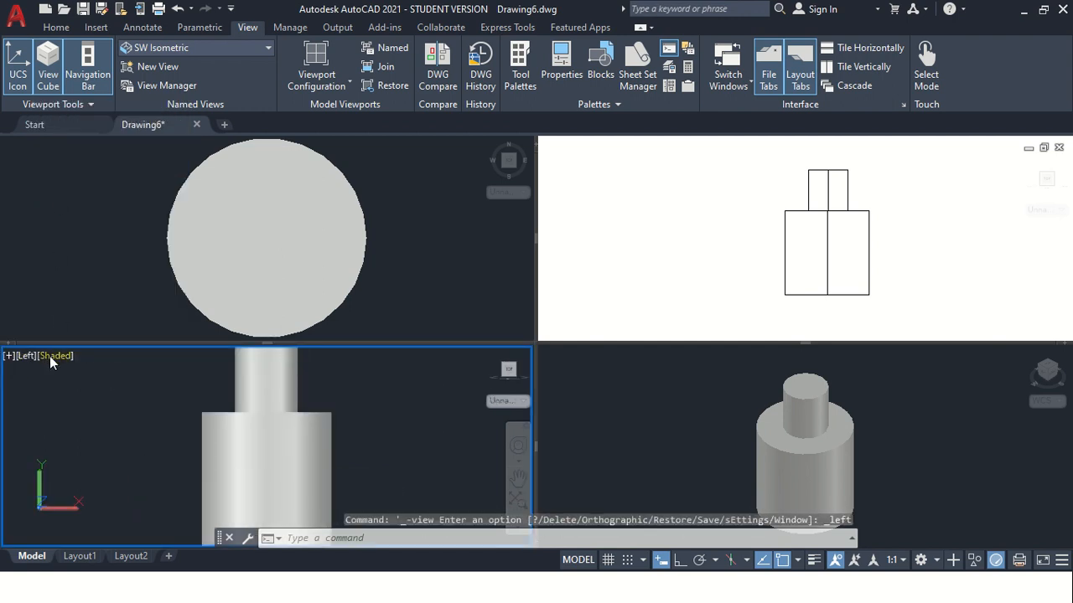
pyautogui.click(49, 356)
pyautogui.click(87, 313)
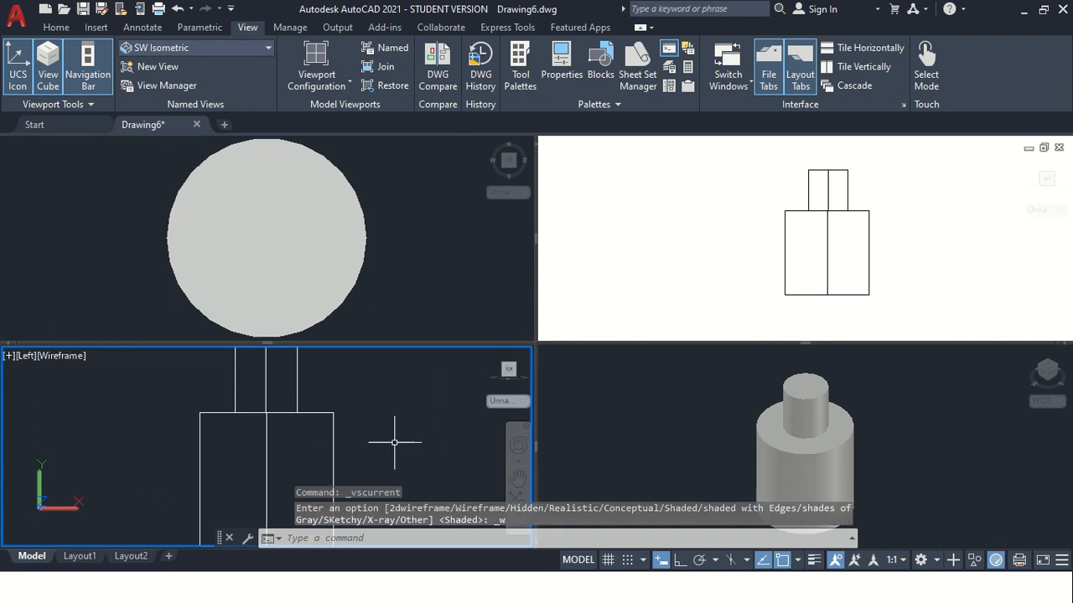
pyautogui.scroll(-3, 252, 427)
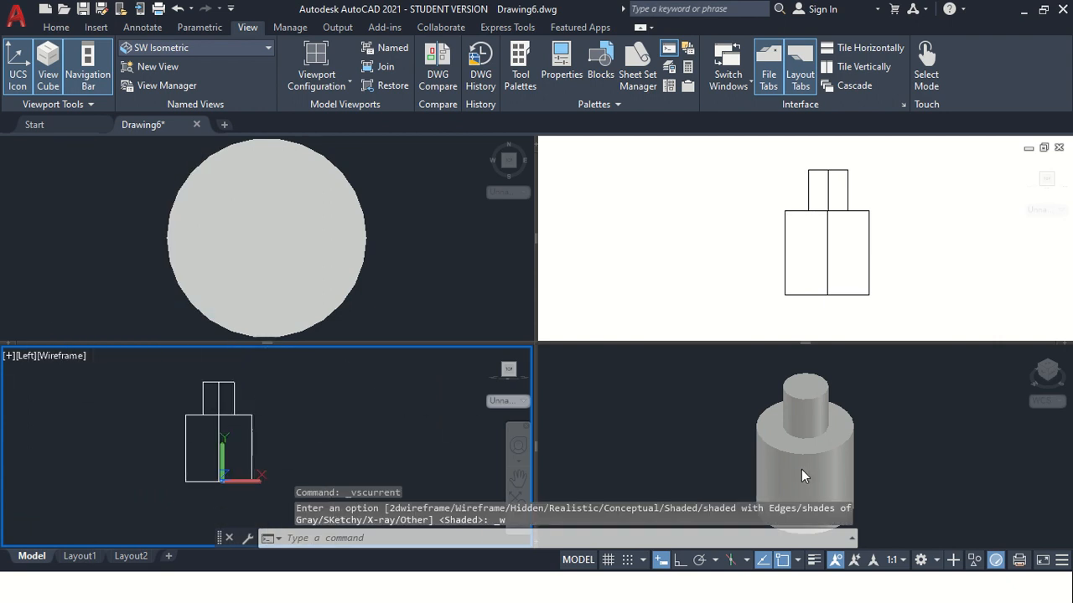
# Activate the lower-right SW Isometric viewport and zoom it so the whole stepped cylinder is shown at a smaller size
pyautogui.scroll(3, 826, 443)
pyautogui.click(899, 450)
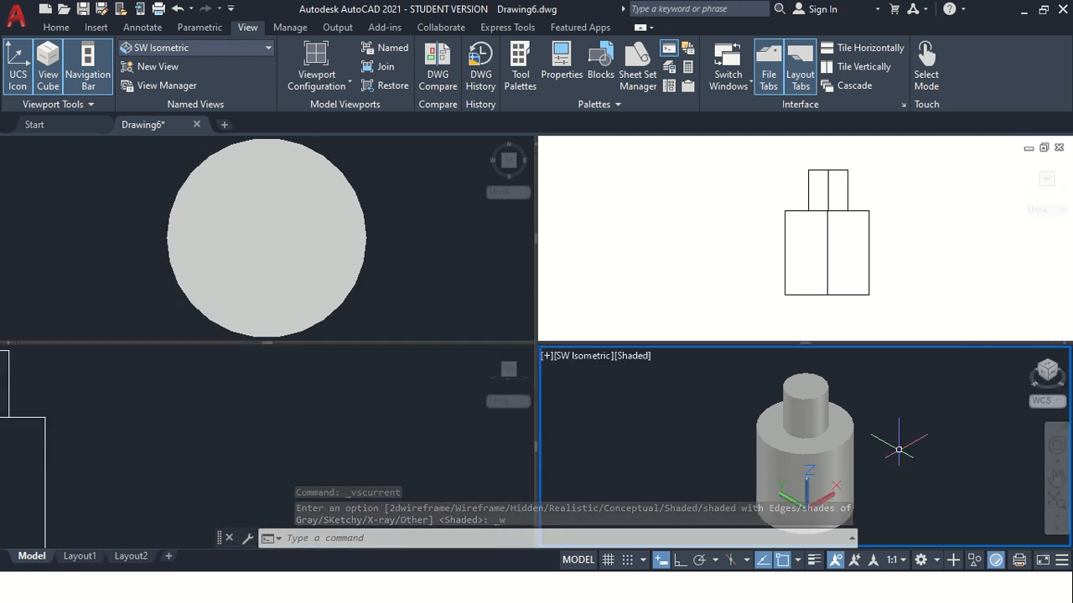
pyautogui.scroll(-2, 773, 444)
pyautogui.scroll(1, 838, 459)
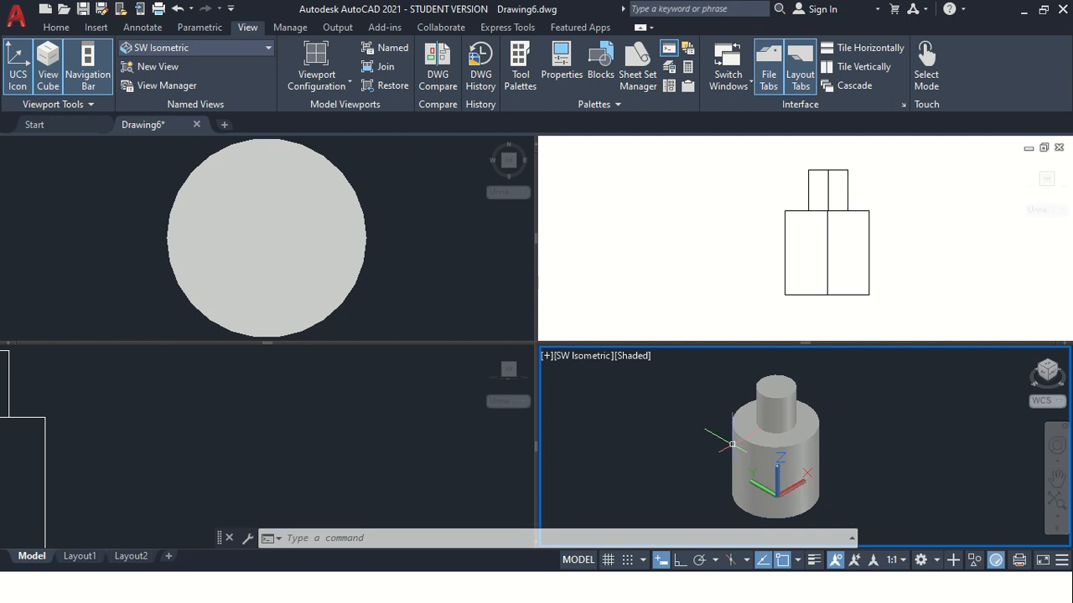
pyautogui.scroll(2, 732, 443)
pyautogui.scroll(-2, 841, 426)
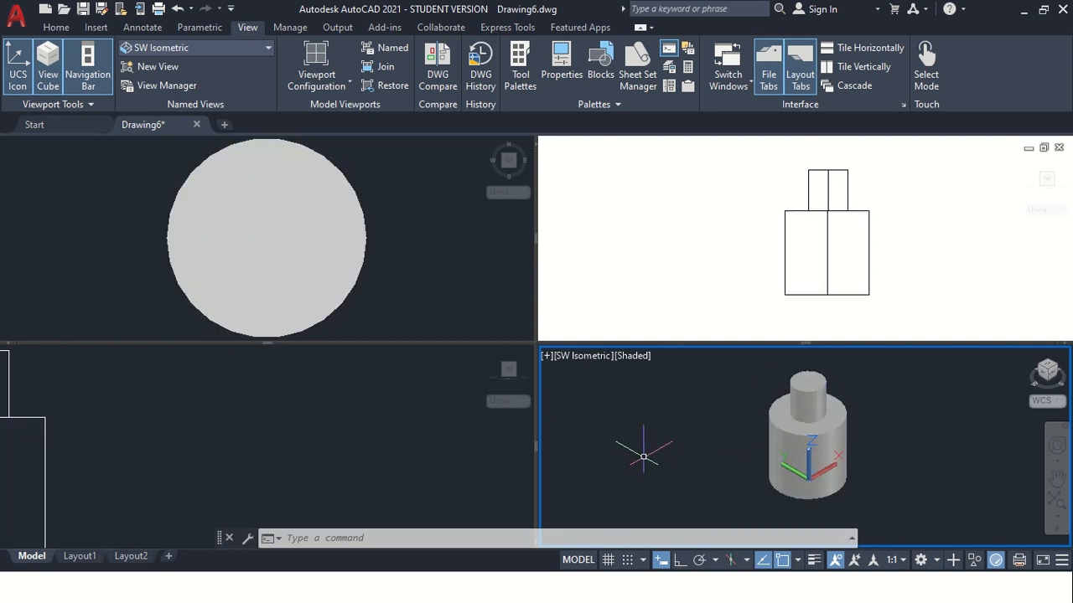
pyautogui.scroll(-2, 71, 426)
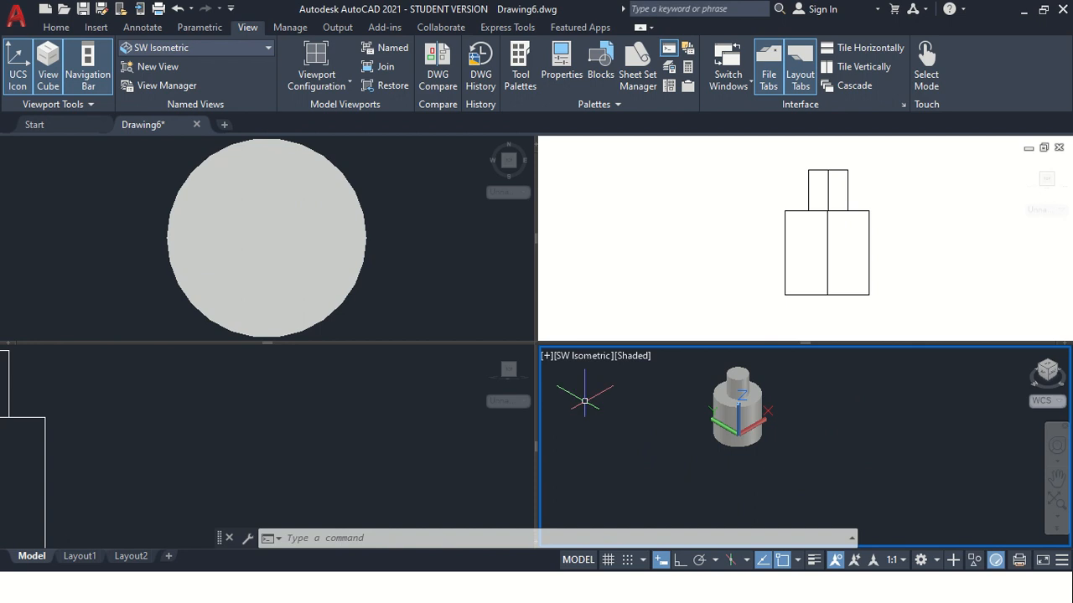
pyautogui.click(672, 414)
pyautogui.click(555, 429)
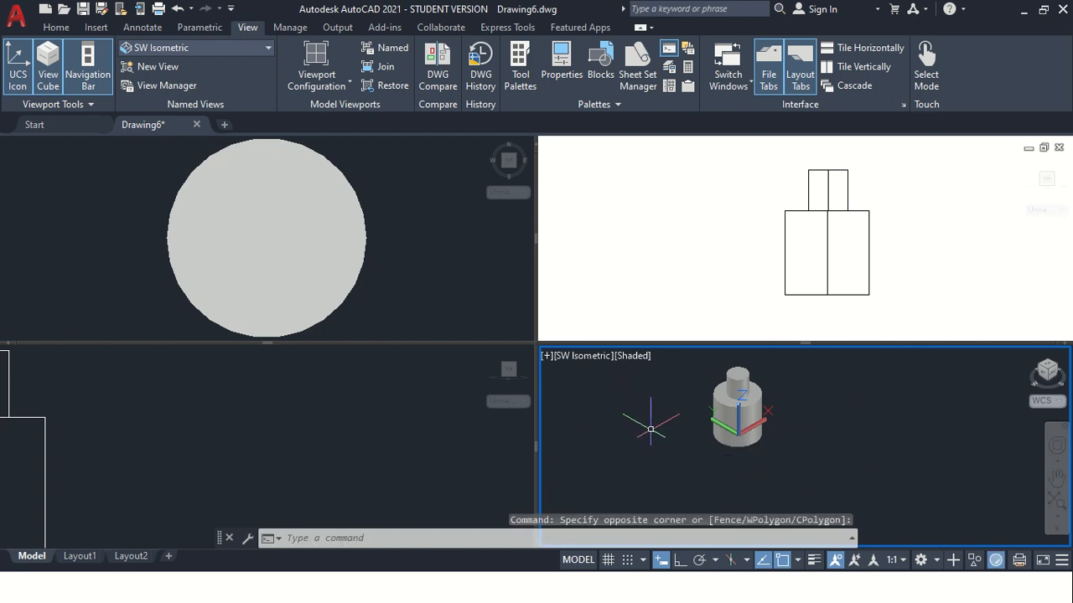
# Change the viewport arrangement to the Two: Vertical configuration
pyautogui.click(345, 84)
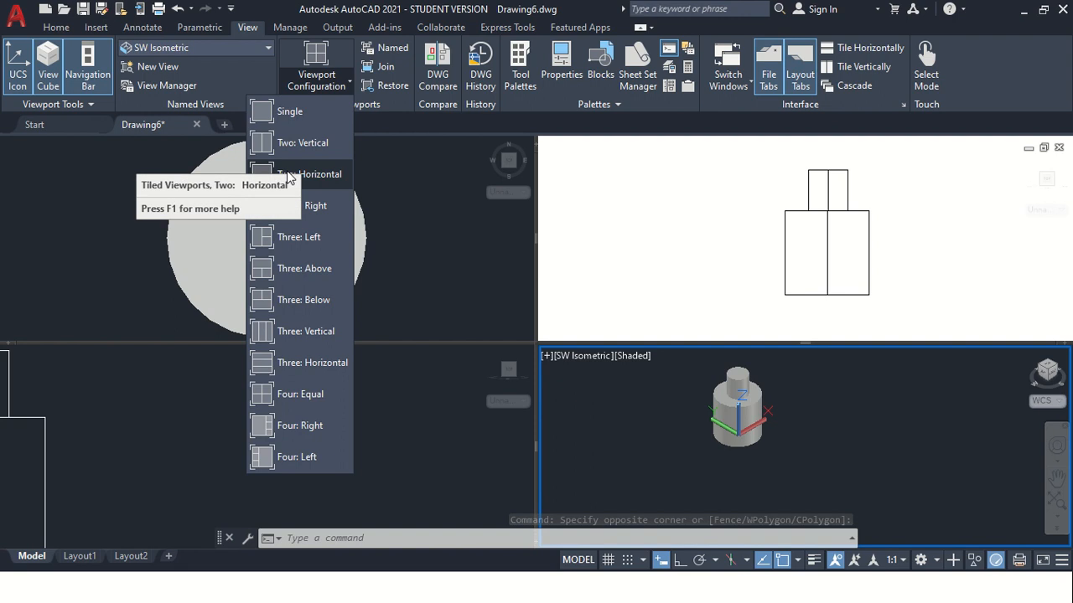
pyautogui.click(278, 145)
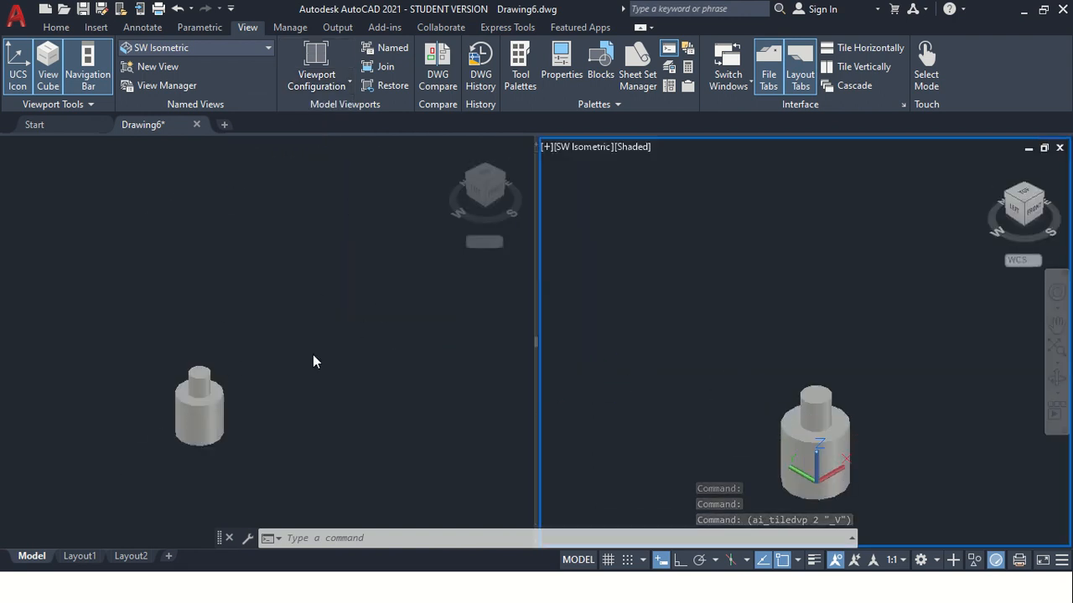
pyautogui.click(714, 309)
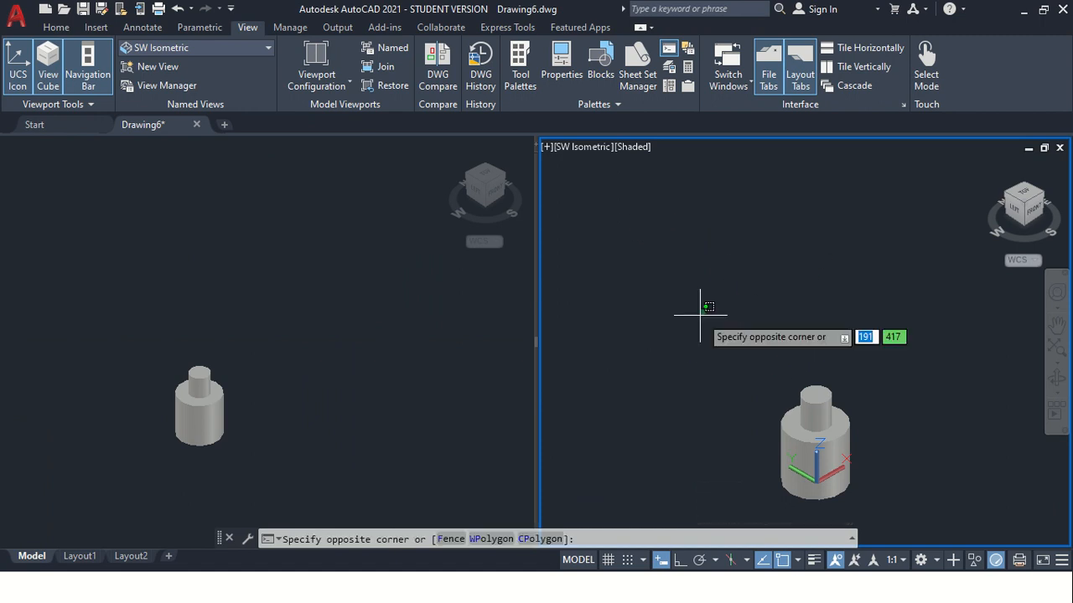
pyautogui.click(703, 319)
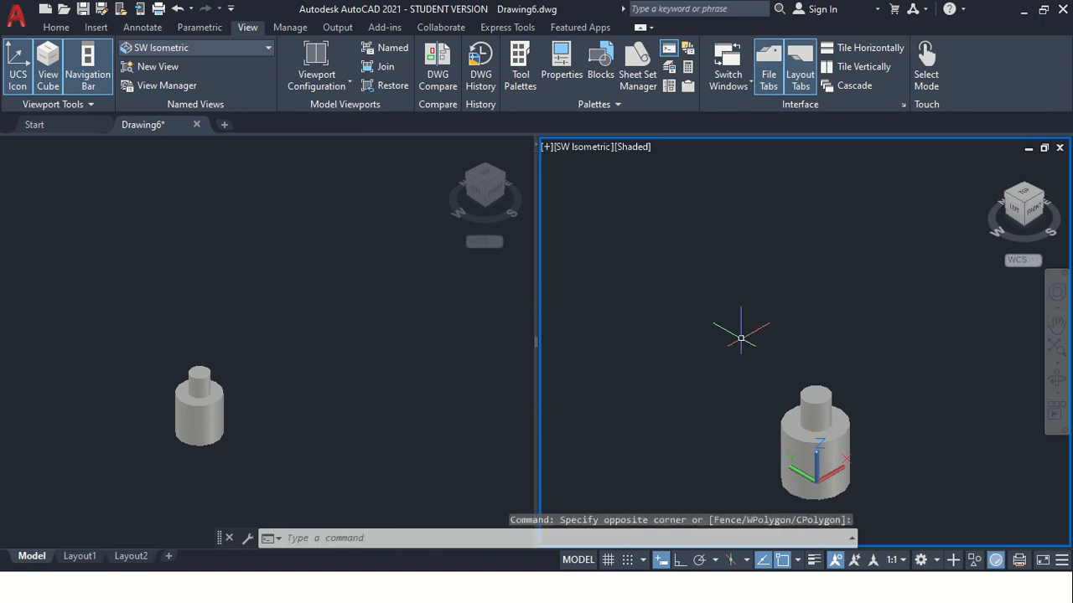
# Split the active viewport with the Two: Horizontal arrangement, applied to Current Viewport, and save the configuration as "a"
pyautogui.write('v')
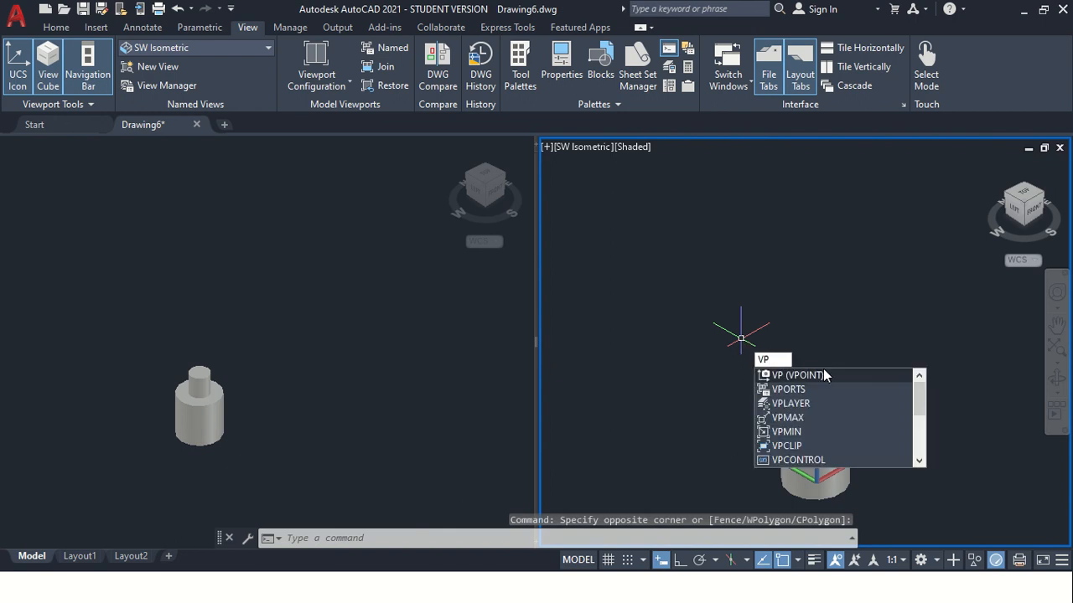
pyautogui.click(798, 390)
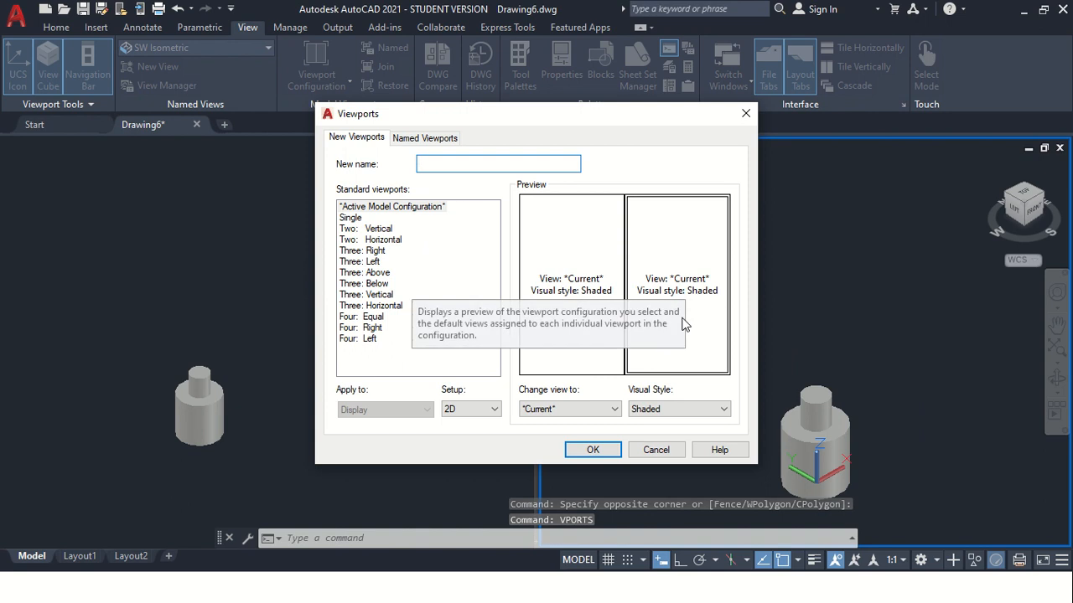
pyautogui.click(375, 229)
pyautogui.click(373, 241)
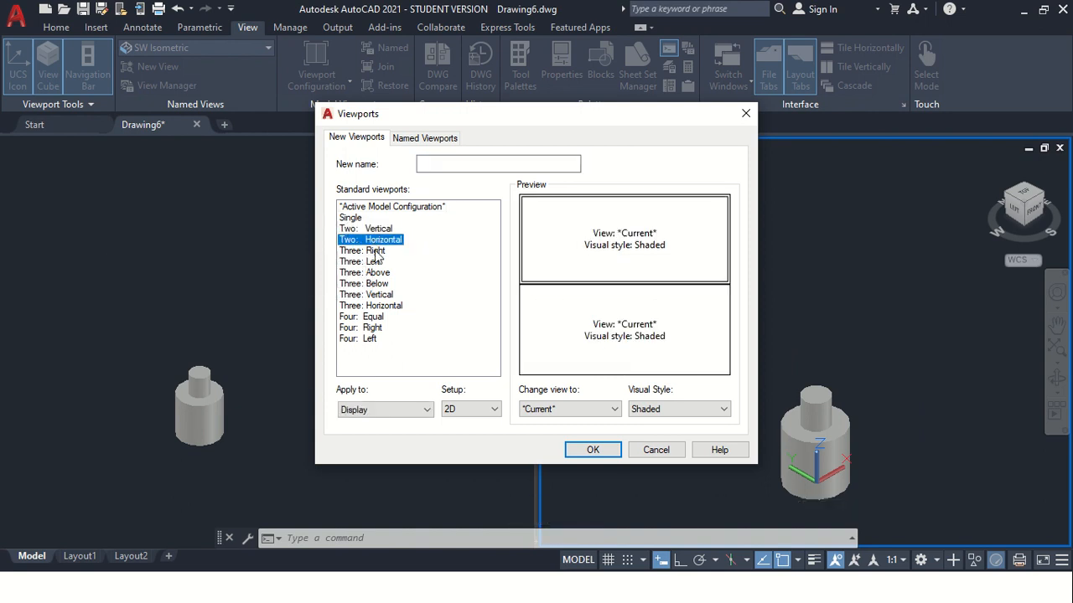
pyautogui.click(376, 410)
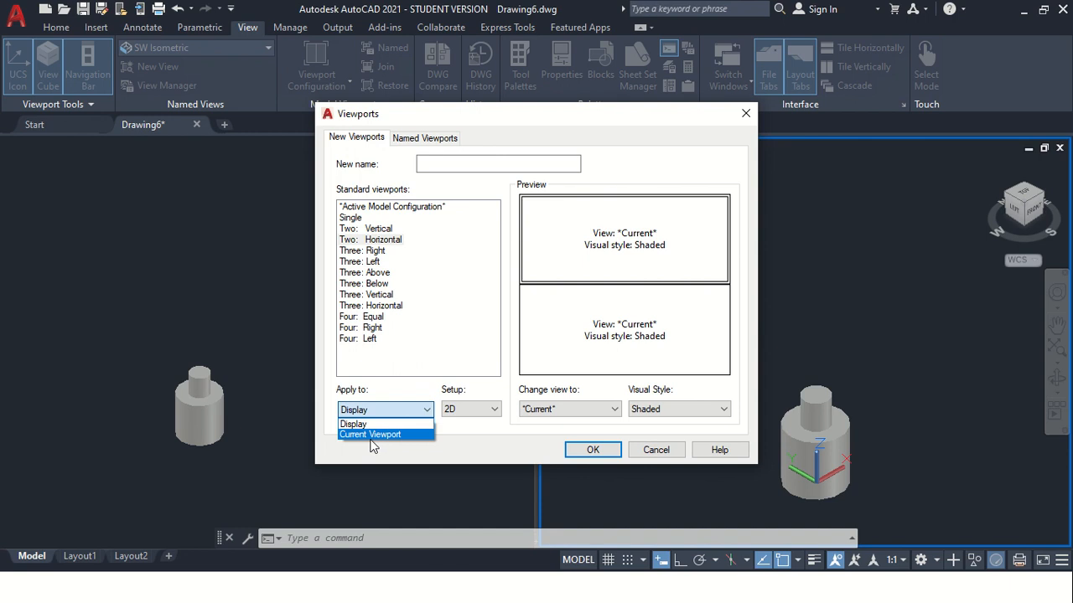
pyautogui.click(375, 435)
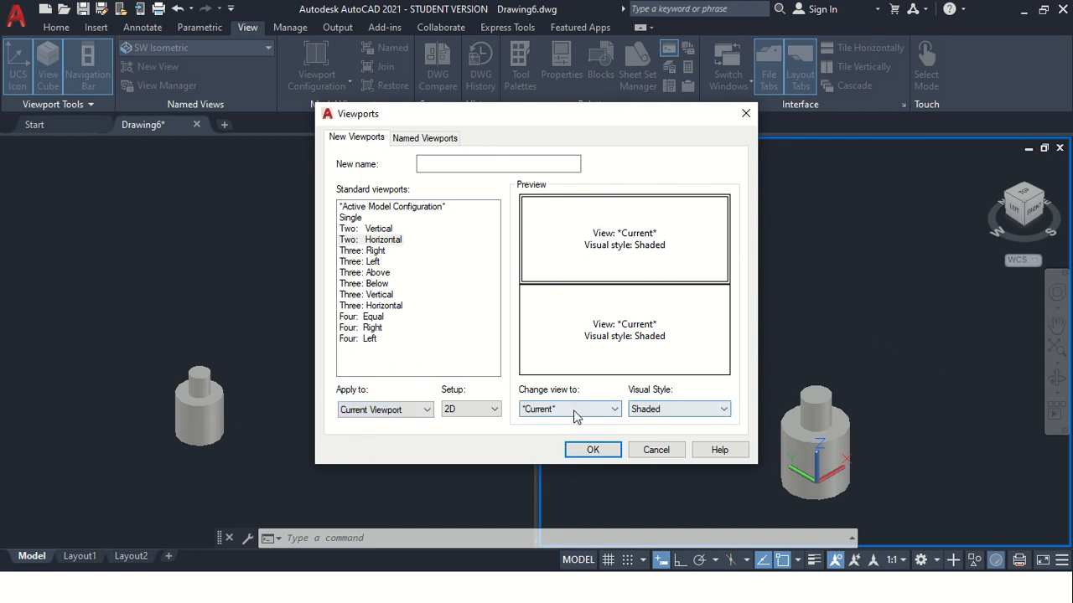
pyautogui.click(437, 162)
pyautogui.write('a')
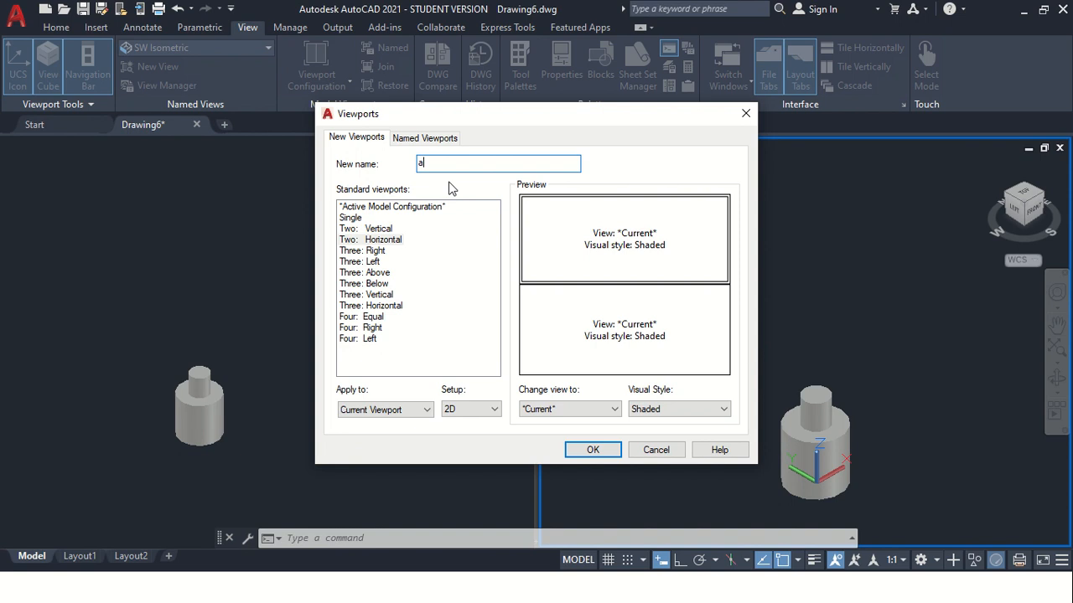
pyautogui.click(593, 450)
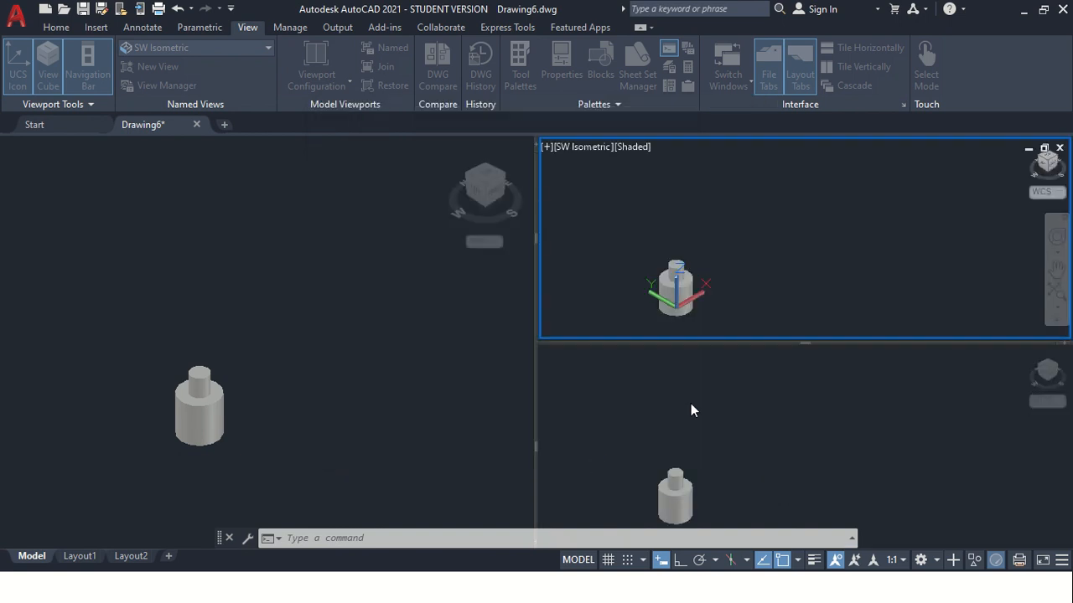
# Zoom in on the stepped cylinder in the upper-right viewport
pyautogui.scroll(3, 737, 282)
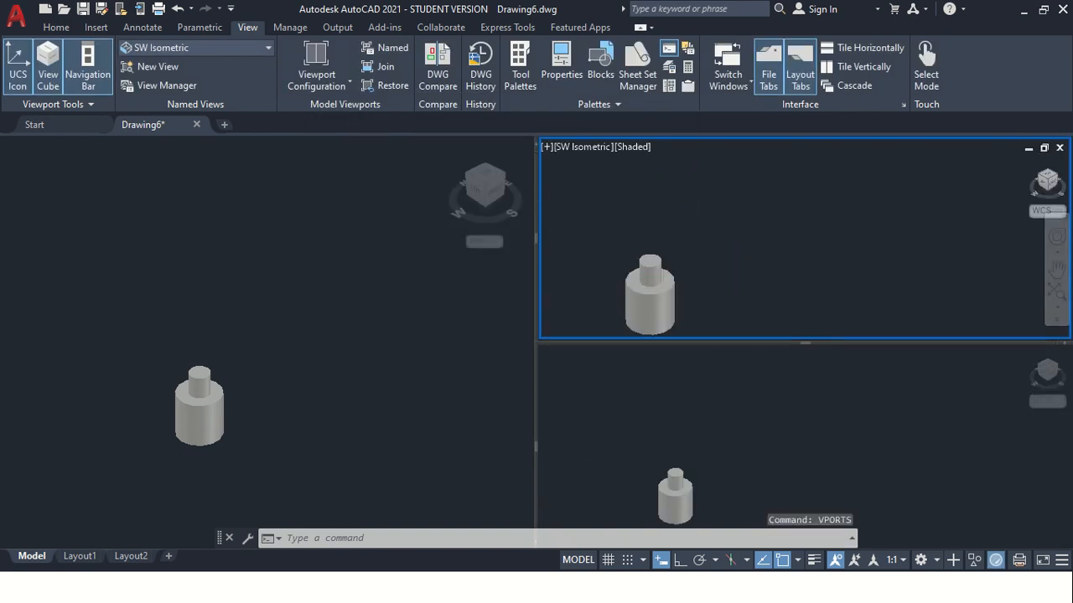
pyautogui.scroll(-4, 731, 306)
pyautogui.scroll(3, 727, 328)
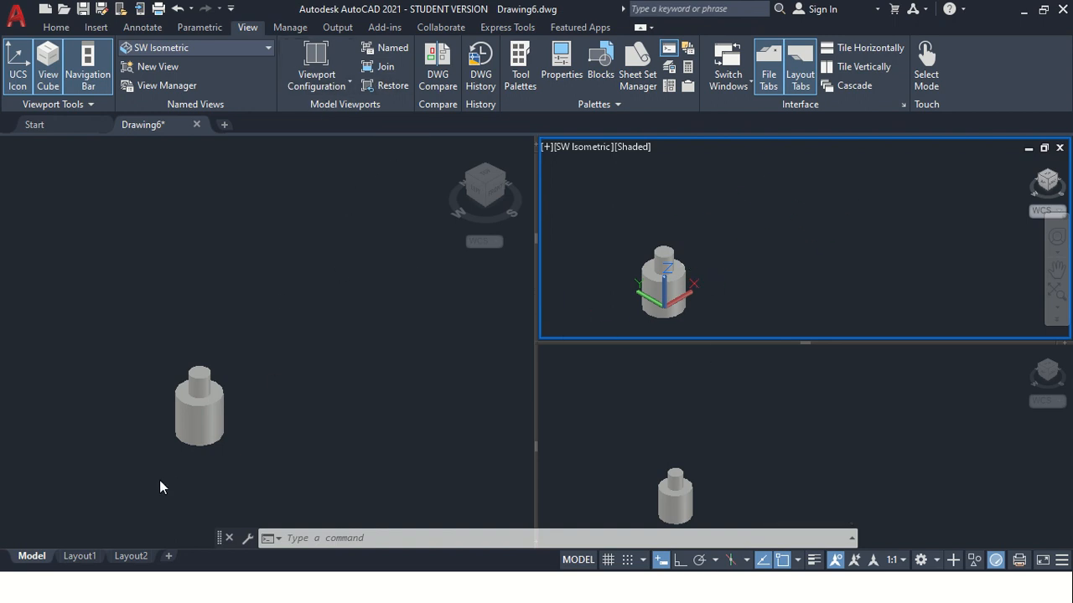
pyautogui.press('Escape')
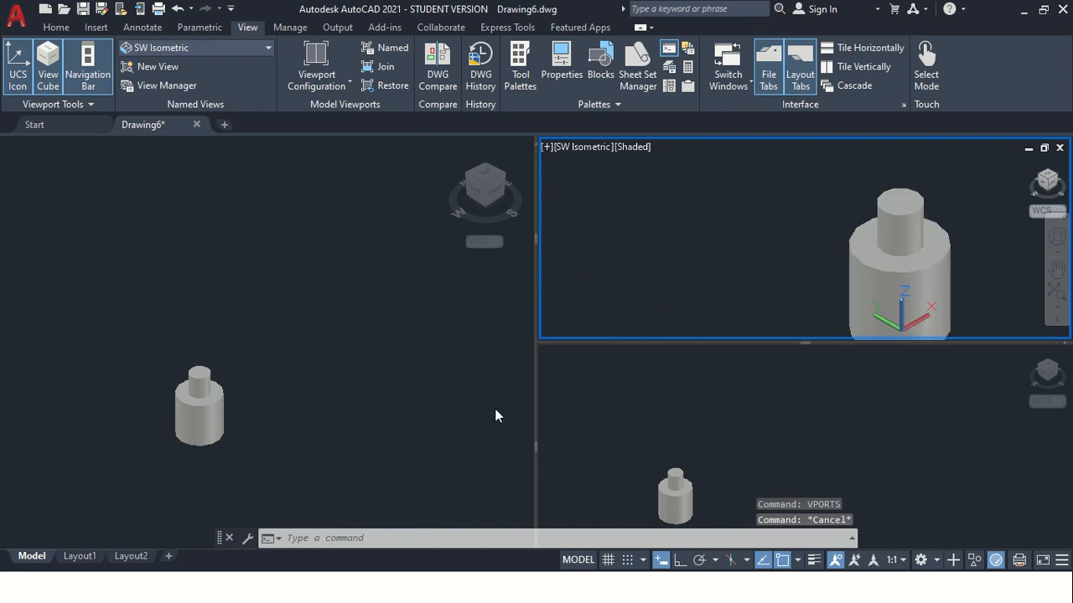
pyautogui.scroll(3, 871, 279)
pyautogui.scroll(-2, 901, 299)
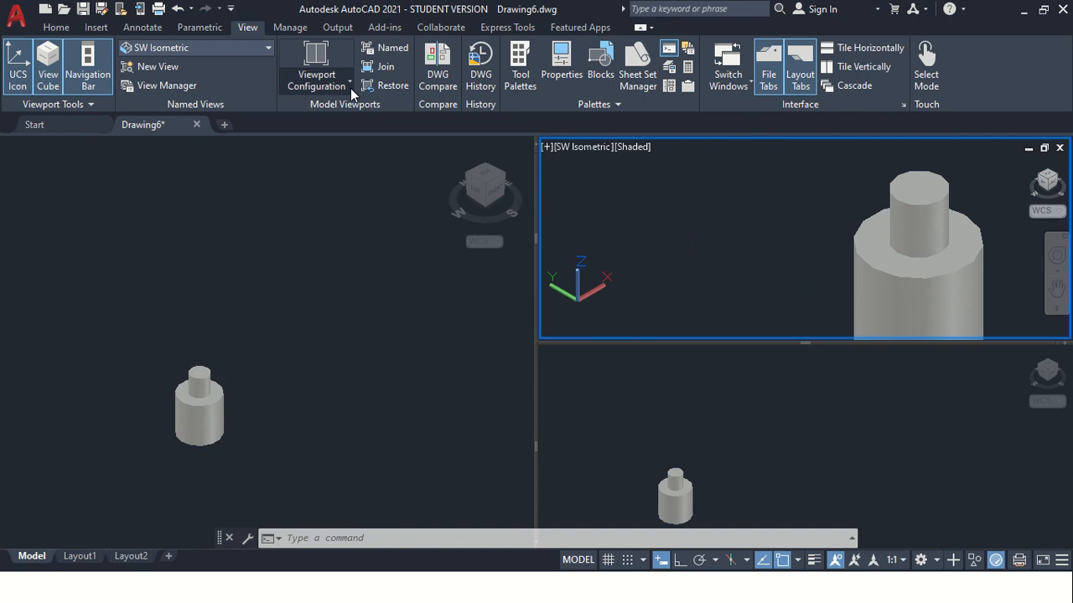
# Preview the saved viewport configuration "a" among the named viewports without applying it
pyautogui.click(391, 50)
pyautogui.click(345, 222)
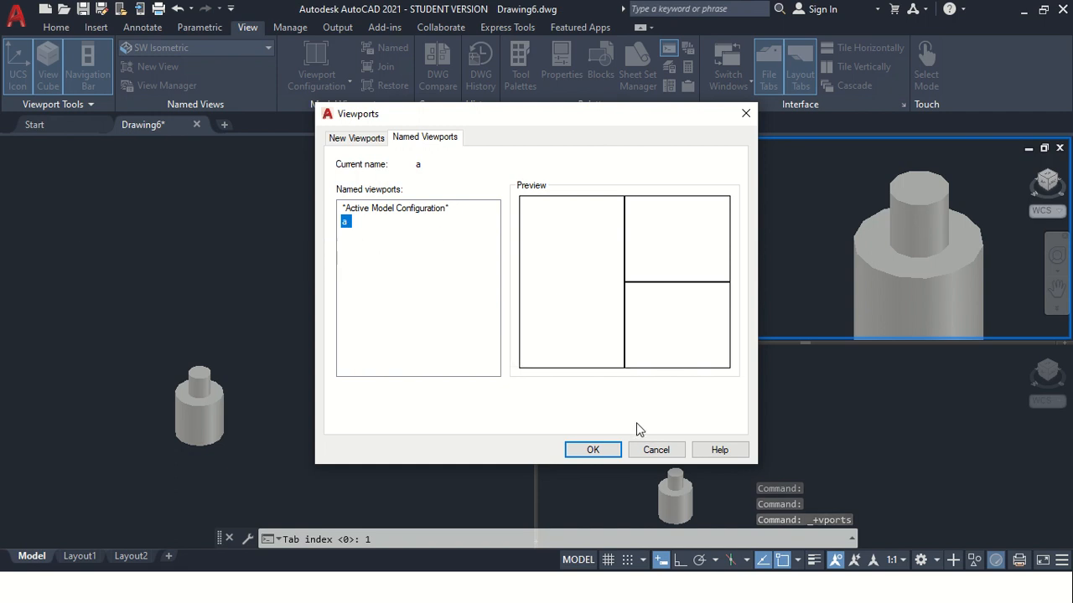
pyautogui.click(656, 450)
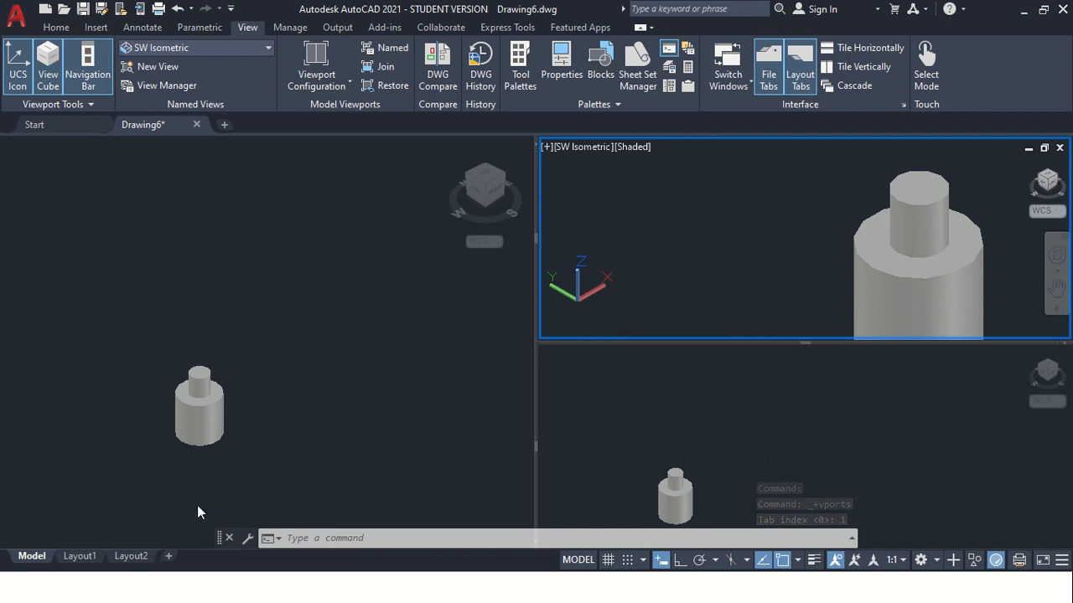
# Switch to Layout1 and delete its existing viewport from the sheet
pyautogui.click(77, 558)
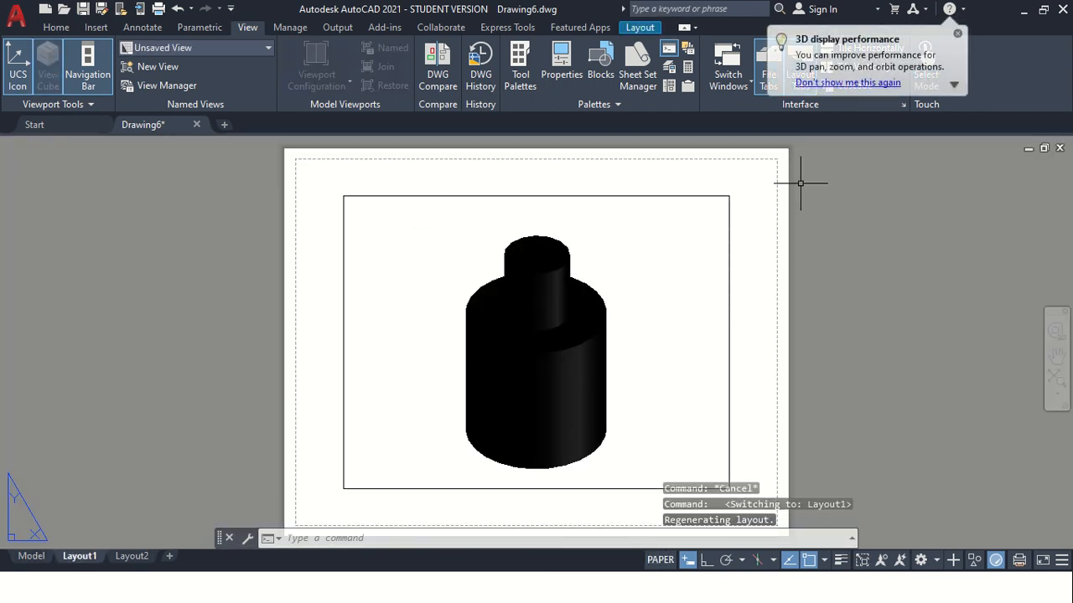
pyautogui.click(958, 35)
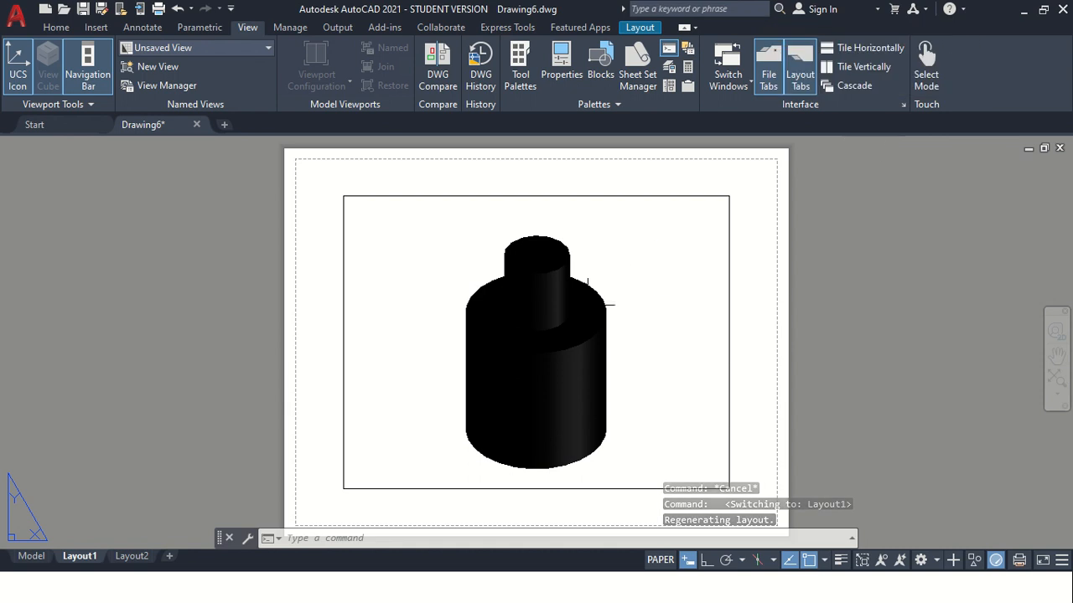
pyautogui.click(620, 291)
pyautogui.click(576, 269)
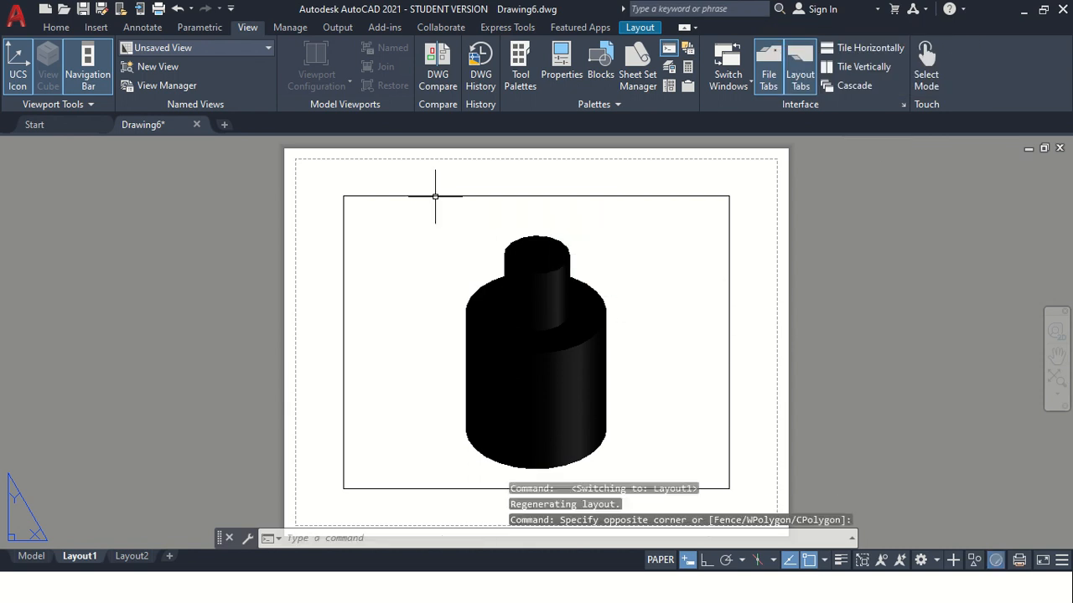
pyautogui.click(403, 227)
pyautogui.click(331, 172)
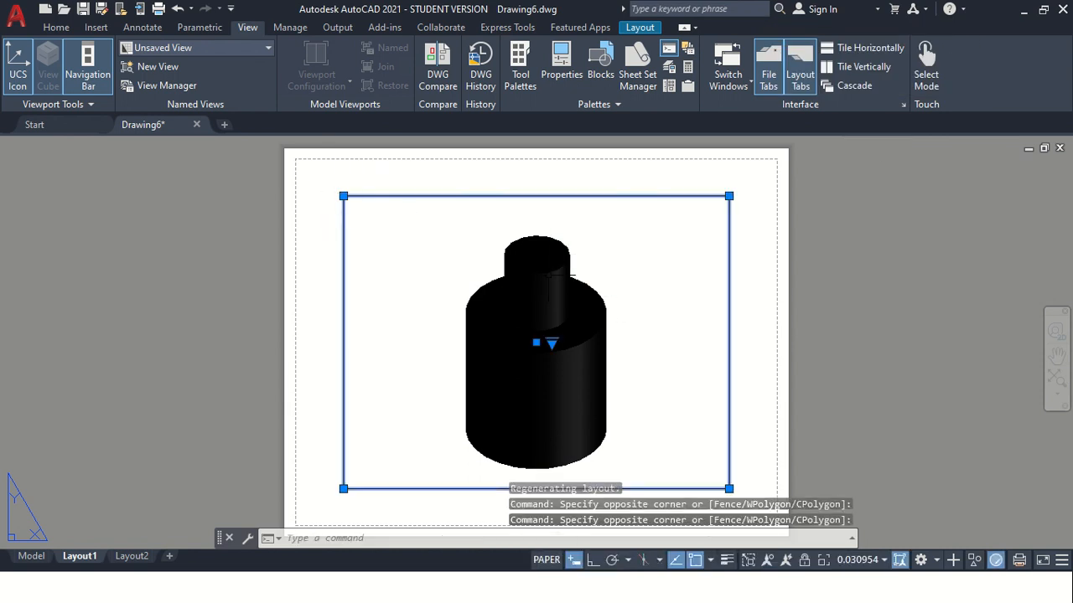
pyautogui.press('Delete')
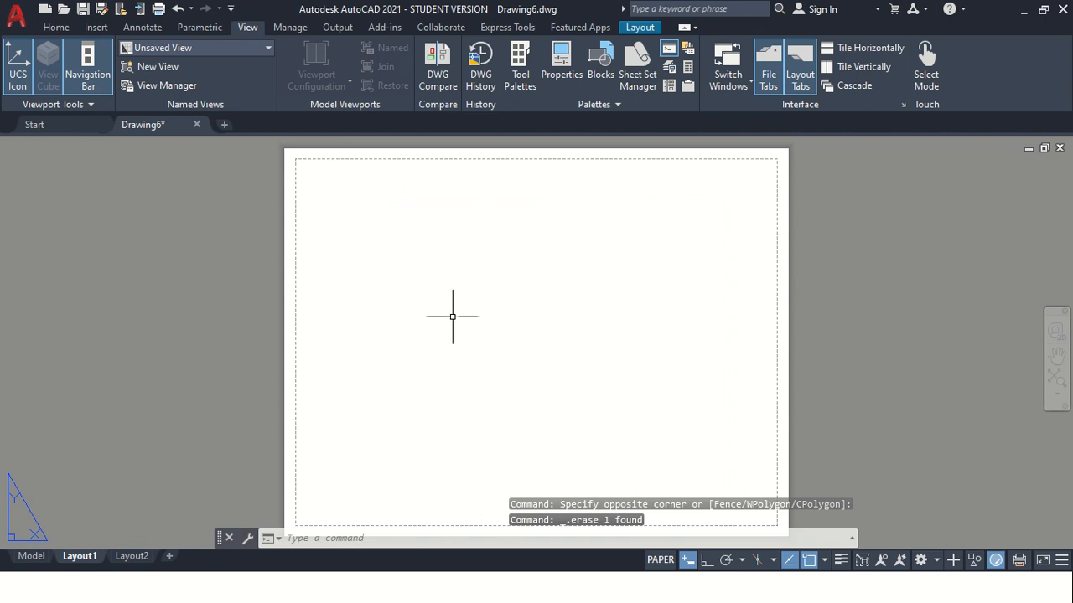
pyautogui.press('Escape')
pyautogui.press('Escape')
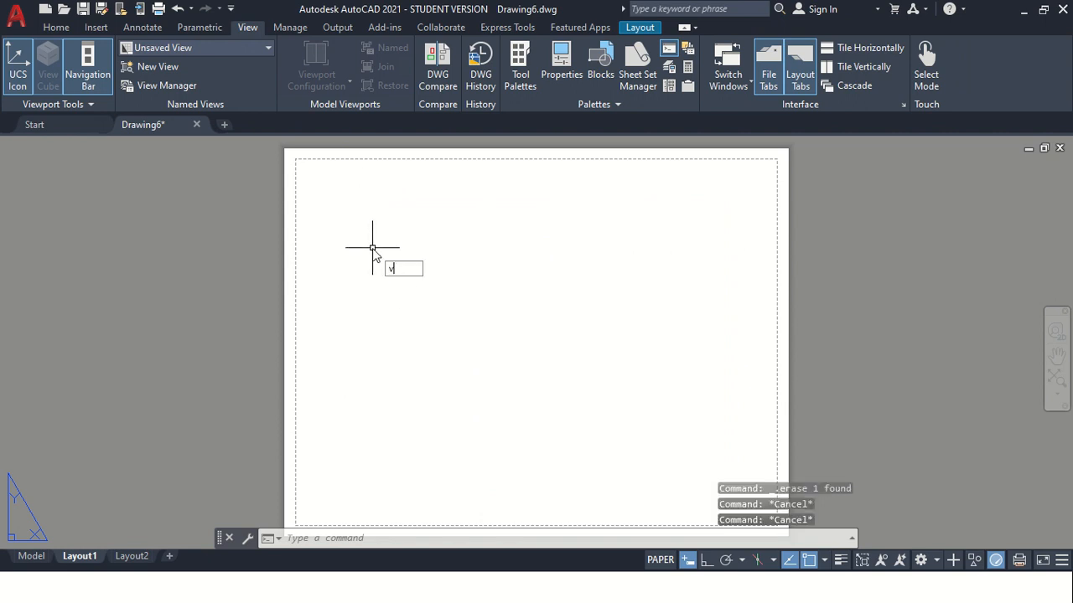
# Compare the standard arrangements for new layout viewports with VPORTS and choose Three: Right
pyautogui.write('vport')
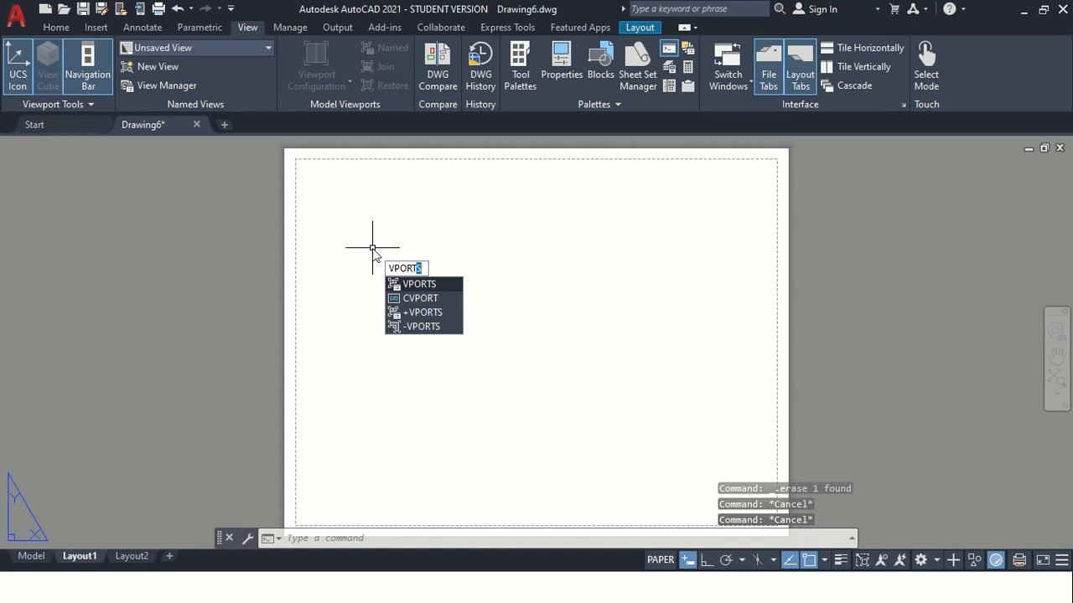
pyautogui.click(430, 286)
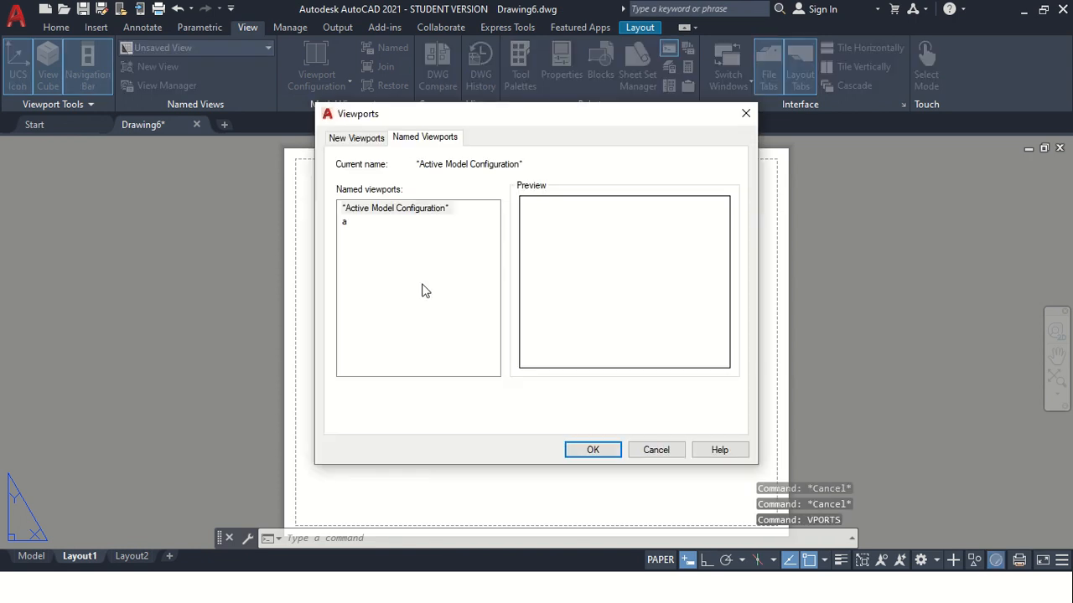
pyautogui.click(356, 138)
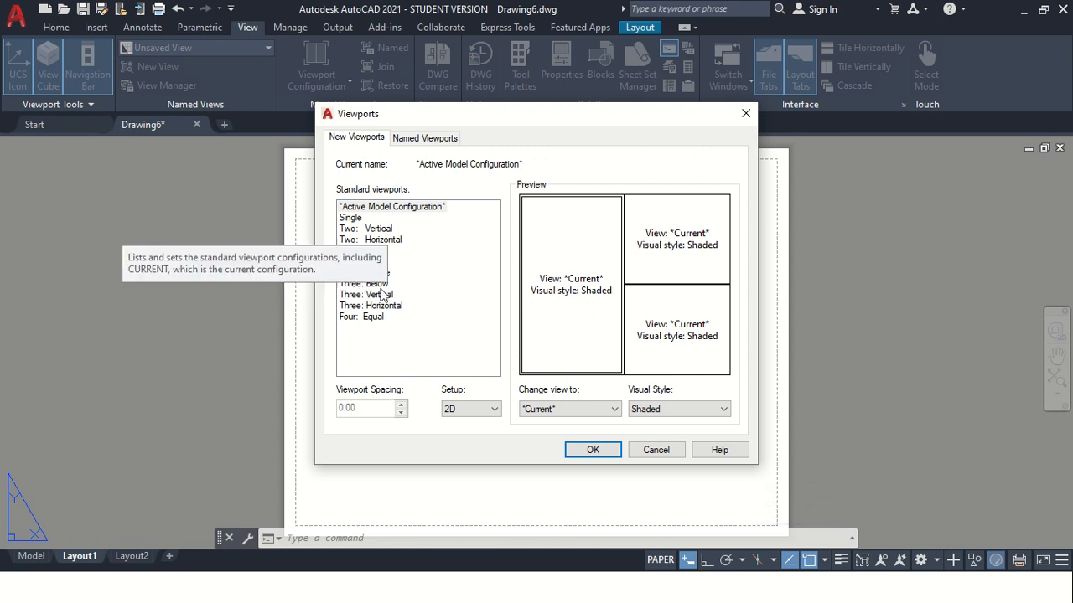
pyautogui.click(366, 297)
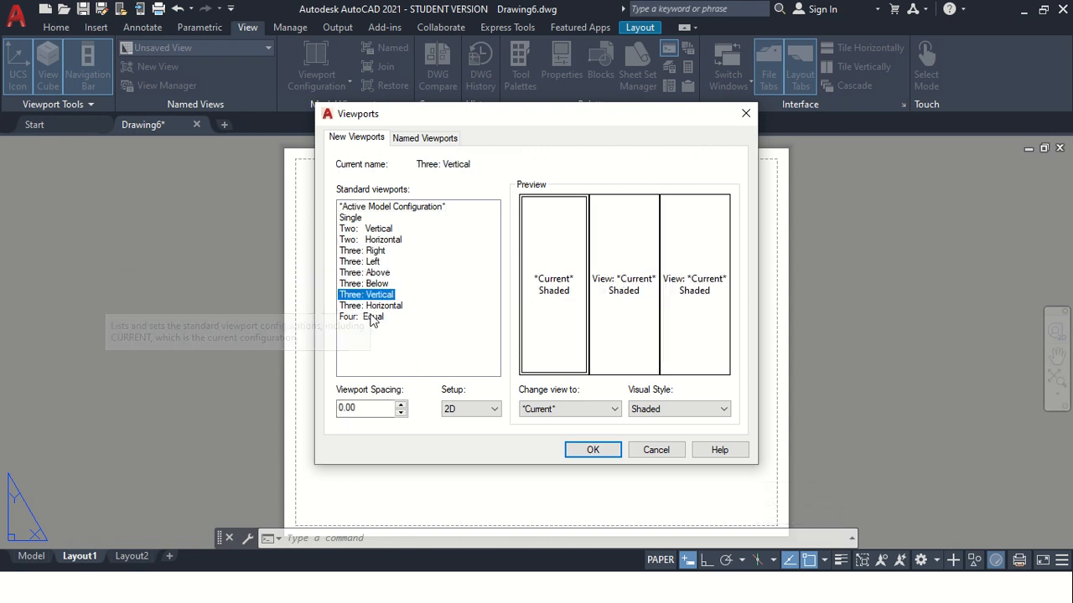
pyautogui.click(371, 306)
pyautogui.click(369, 273)
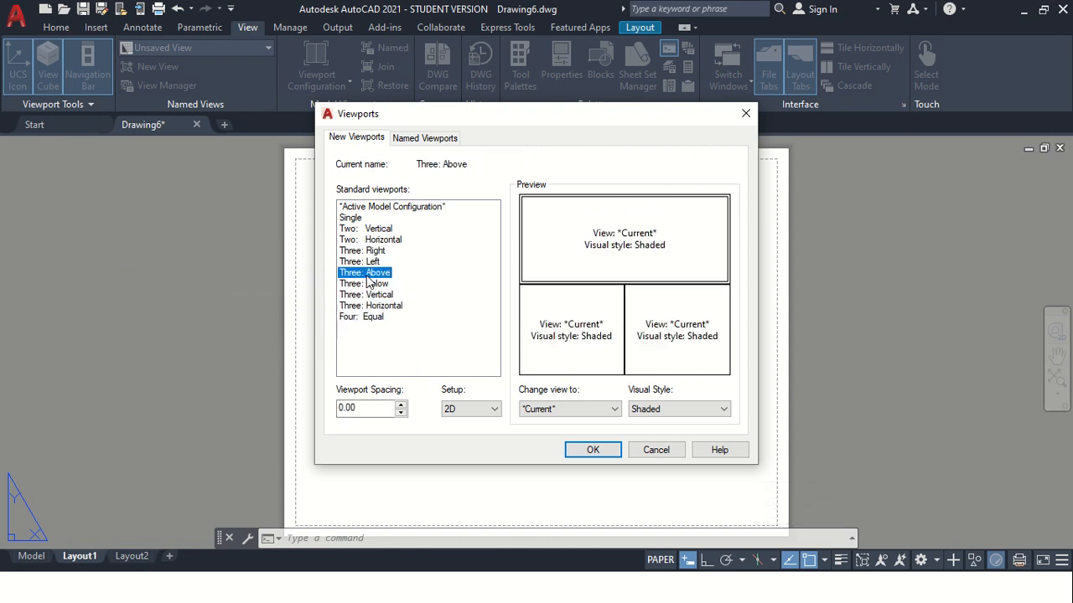
pyautogui.click(373, 262)
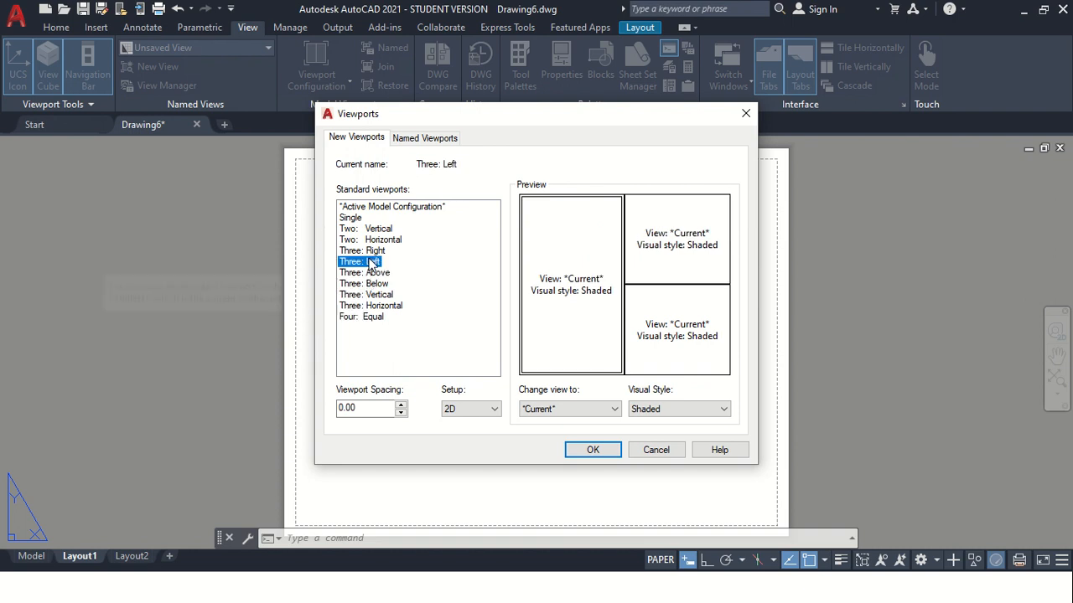
pyautogui.click(381, 241)
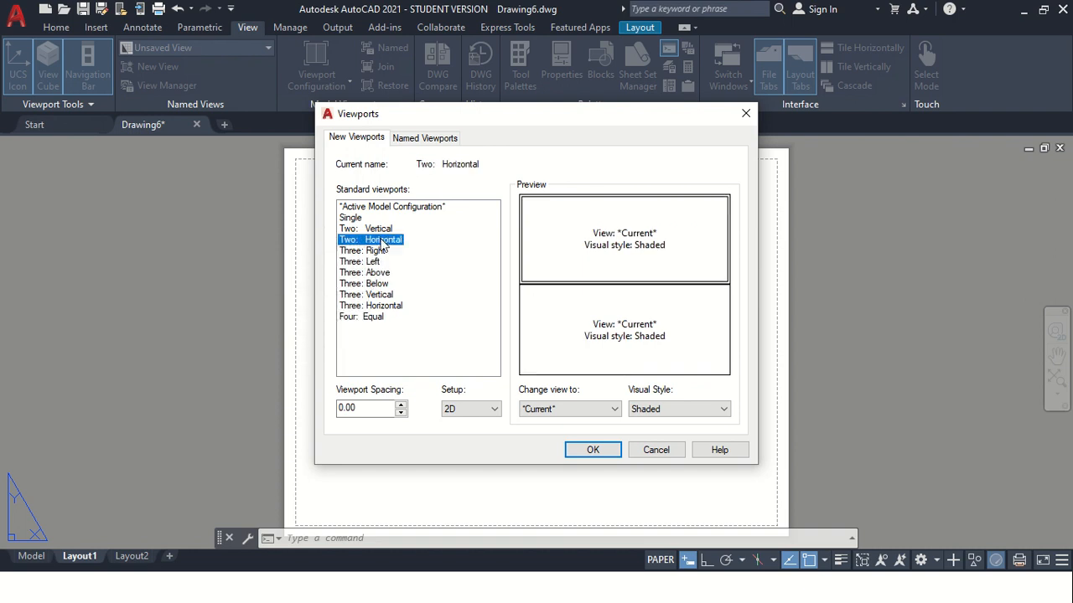
pyautogui.click(368, 251)
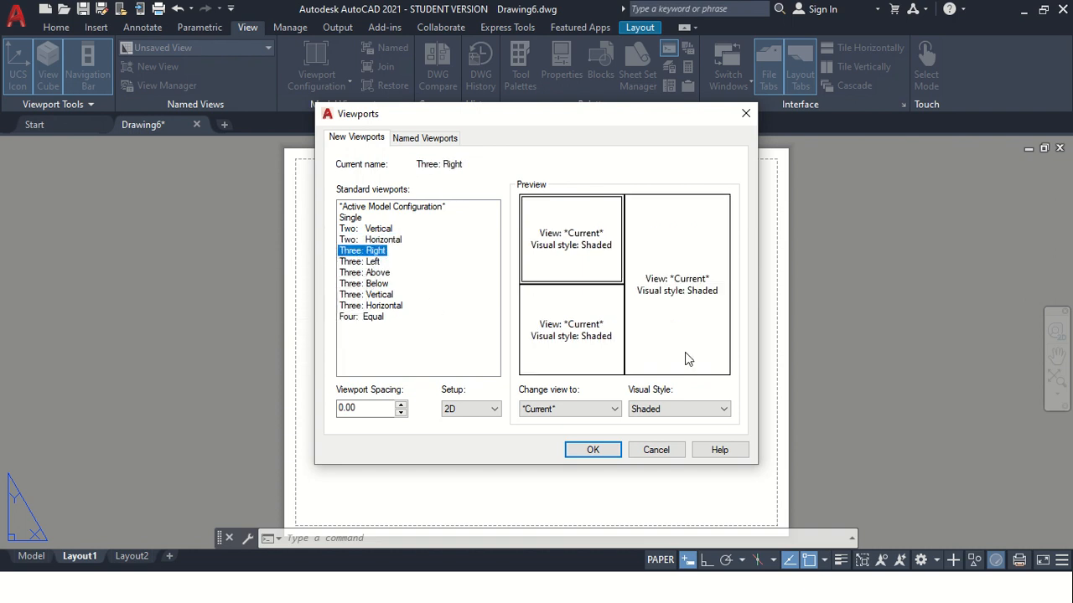
# Place the three viewports in a rectangle covering nearly the whole printable area of the sheet
pyautogui.click(592, 450)
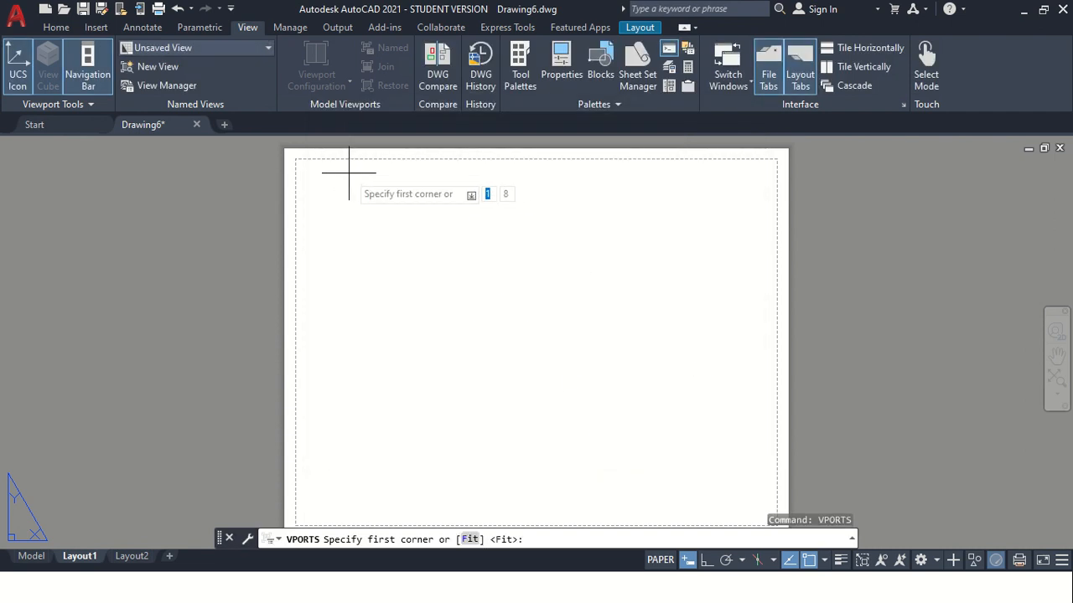
pyautogui.click(298, 156)
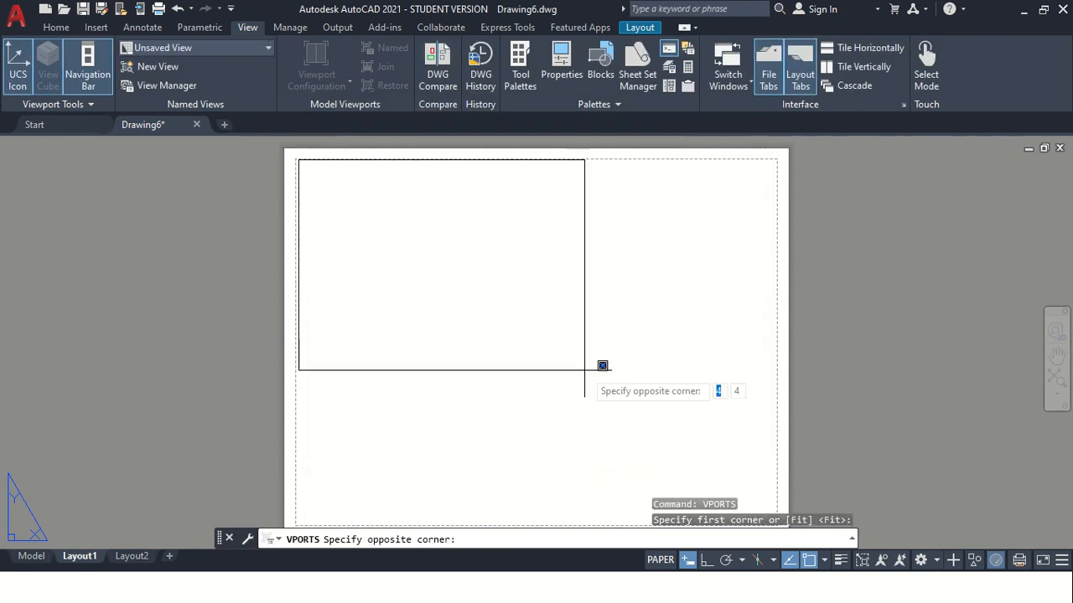
pyautogui.click(770, 510)
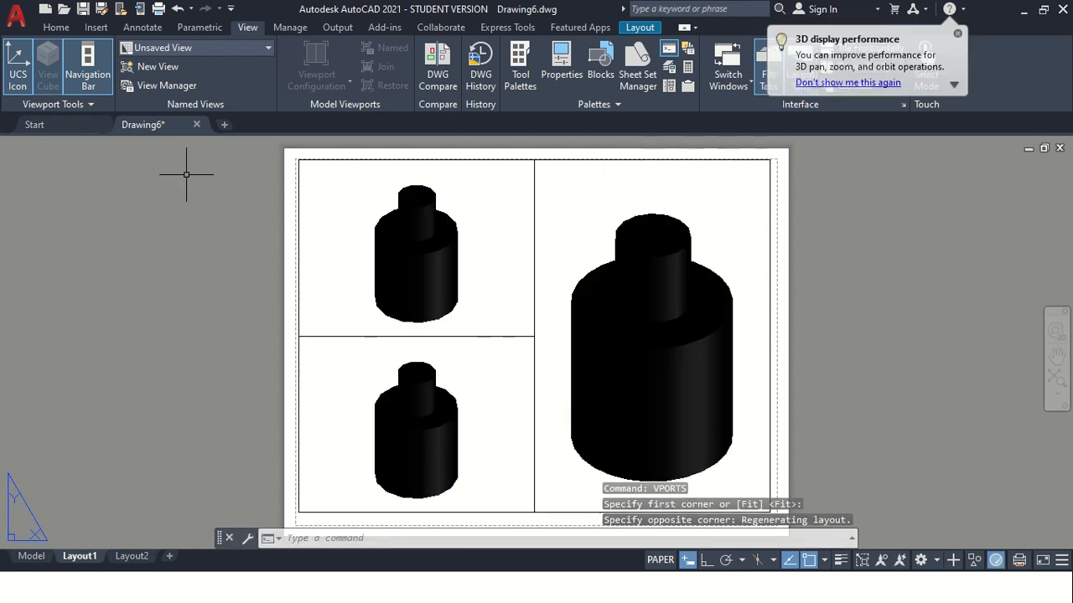
# Activate model space in the upper-left layout viewport and set it to the Top view
pyautogui.scroll(-2, 663, 294)
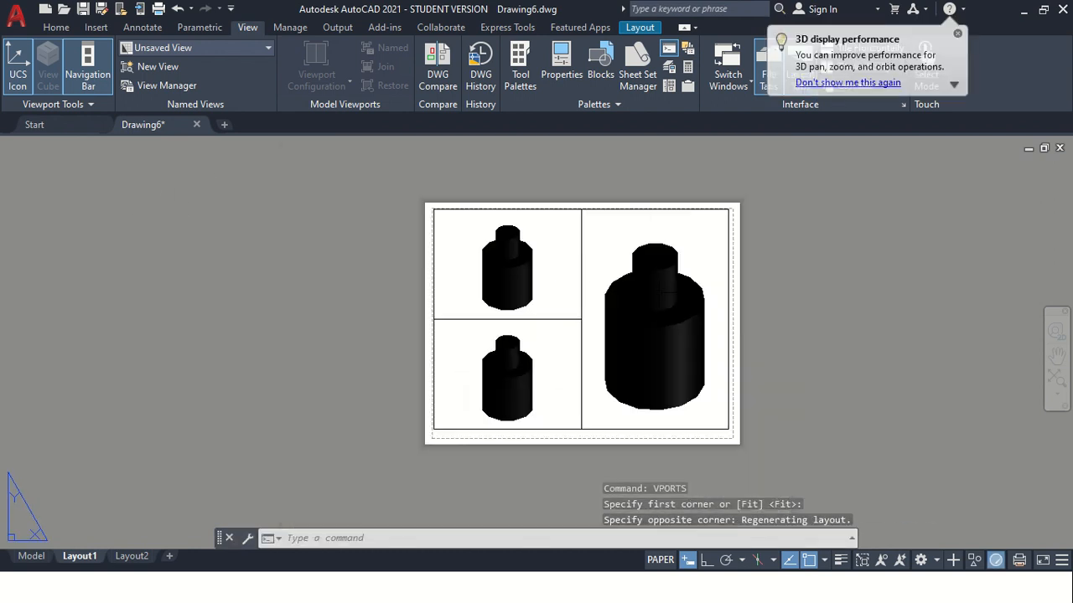
pyautogui.scroll(2, 525, 280)
pyautogui.click(433, 215)
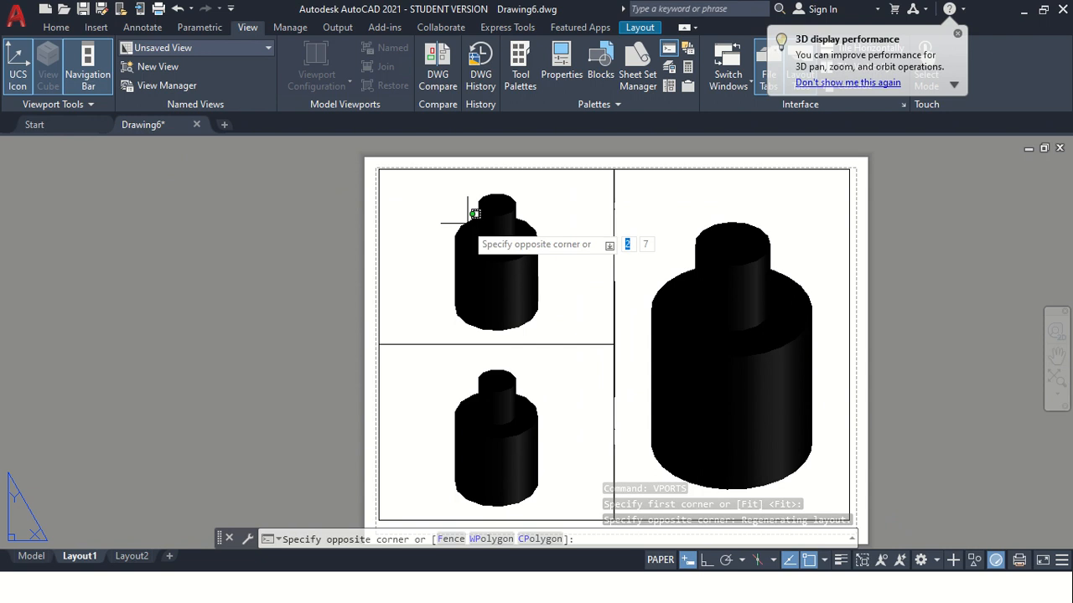
pyautogui.click(416, 255)
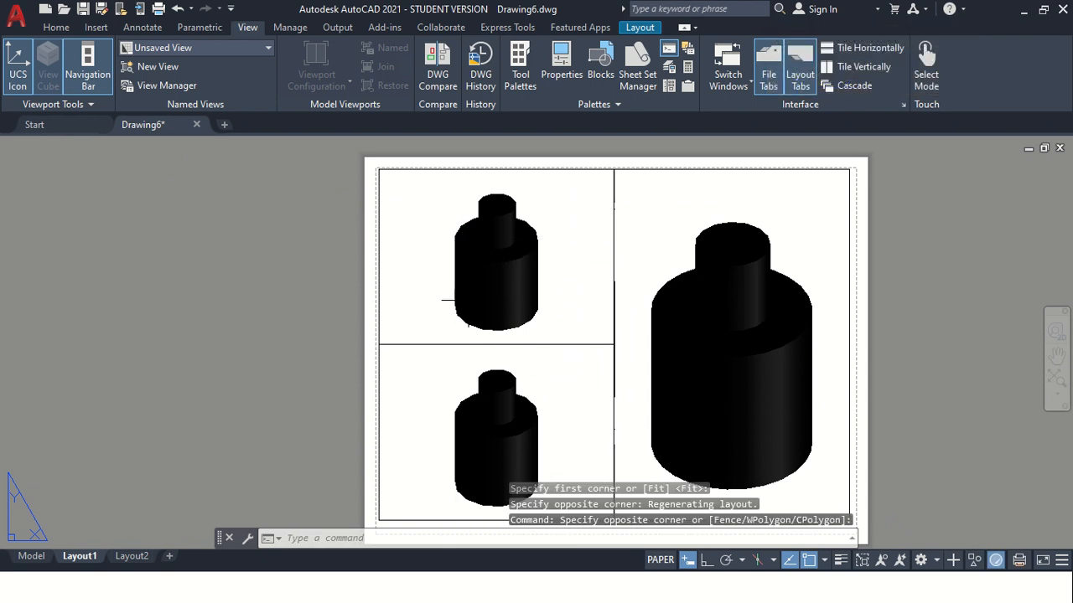
pyautogui.doubleClick(453, 258)
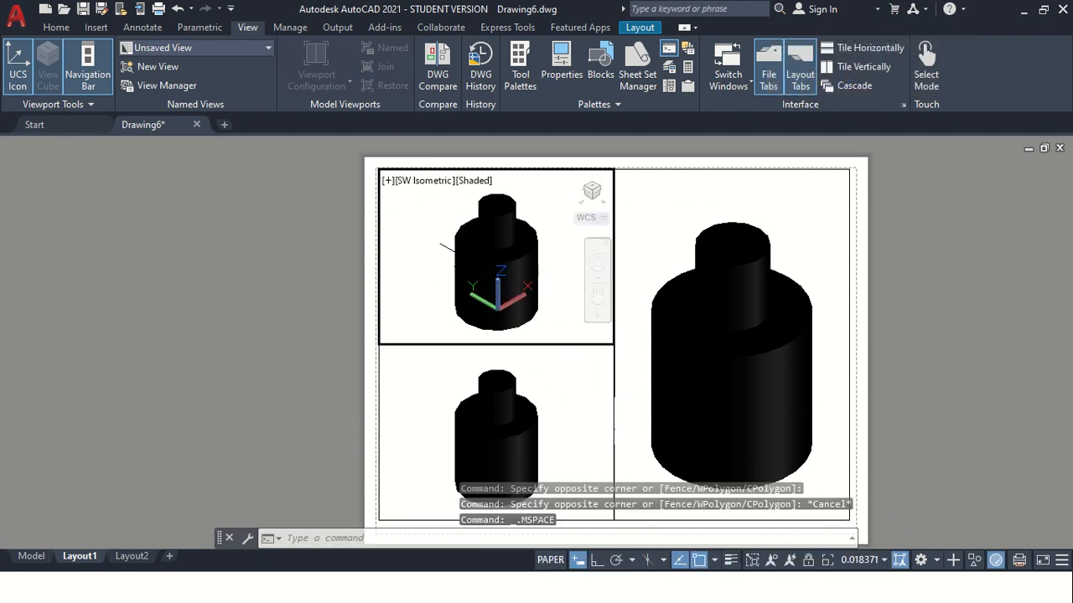
pyautogui.click(424, 188)
pyautogui.click(445, 219)
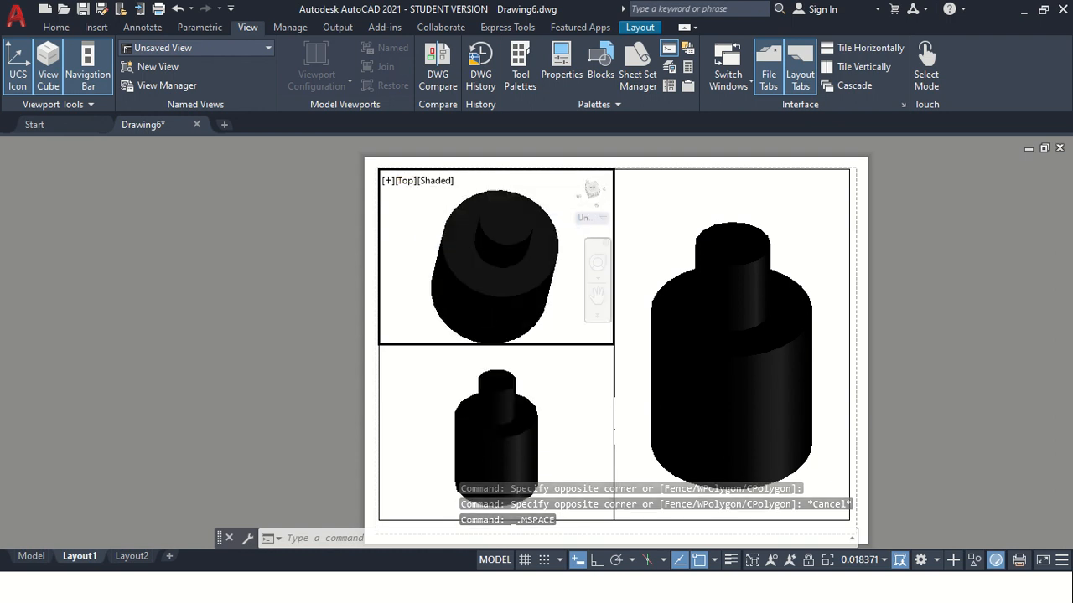
# Set the visual style to 2D Wireframe in the upper-left layout viewport and to Hidden in the lower-left one
pyautogui.click(437, 182)
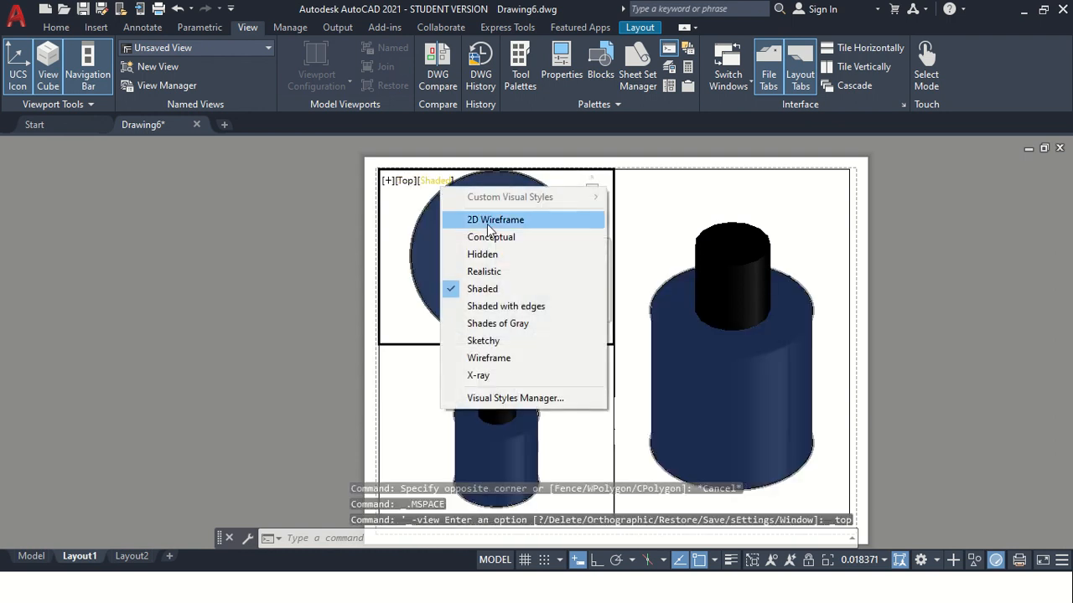
pyautogui.click(488, 222)
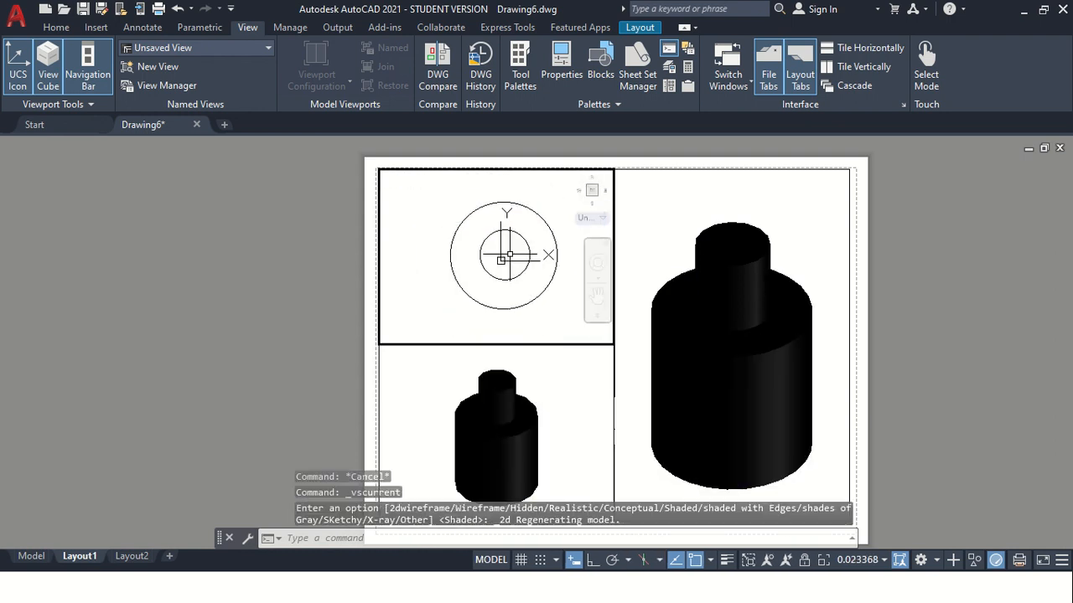
pyautogui.click(521, 430)
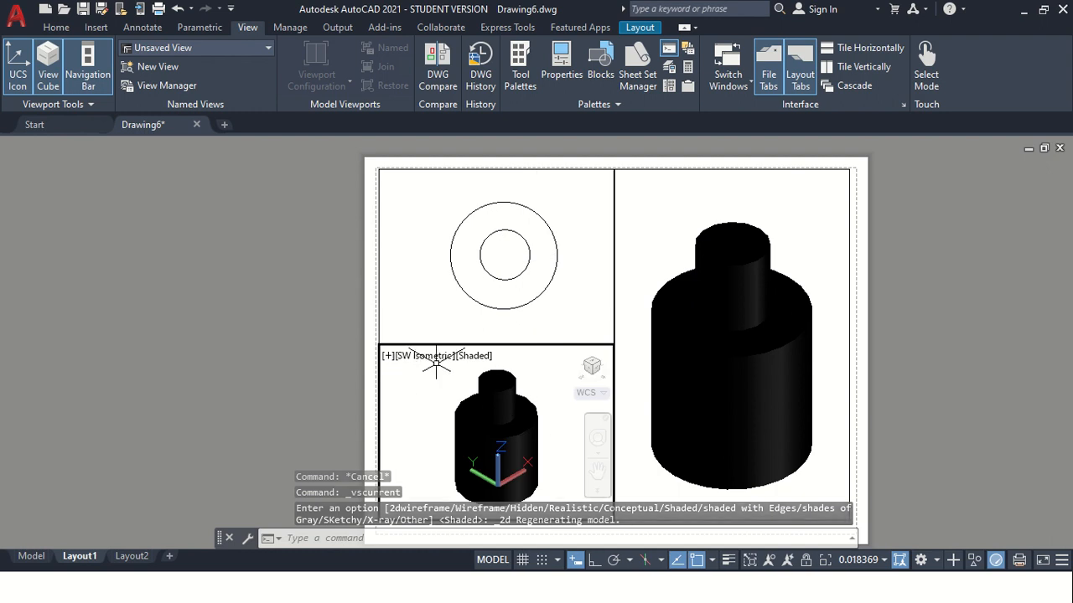
pyautogui.click(475, 355)
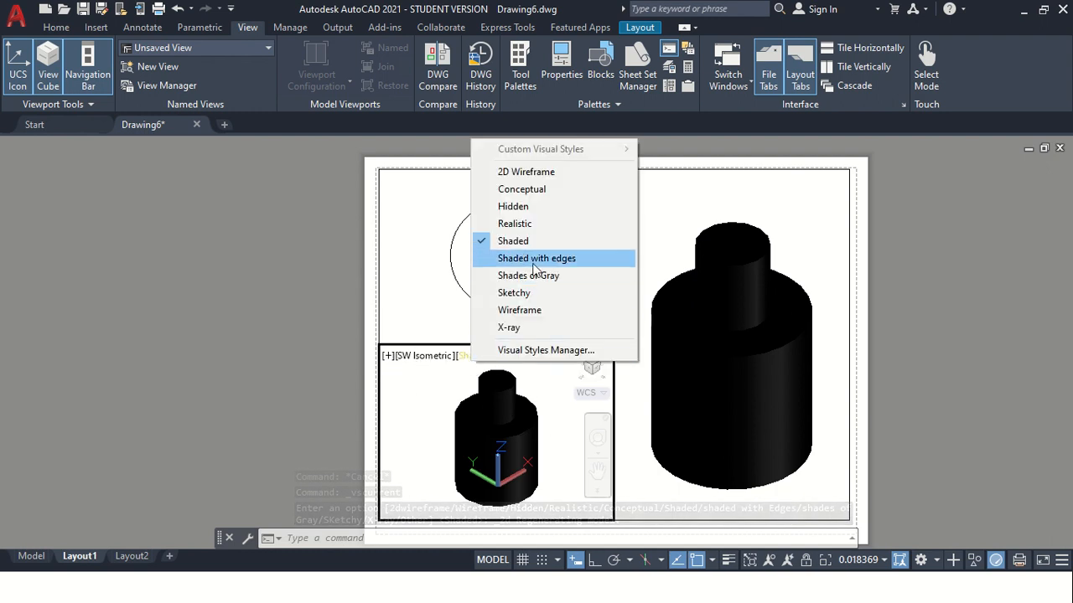
pyautogui.click(514, 208)
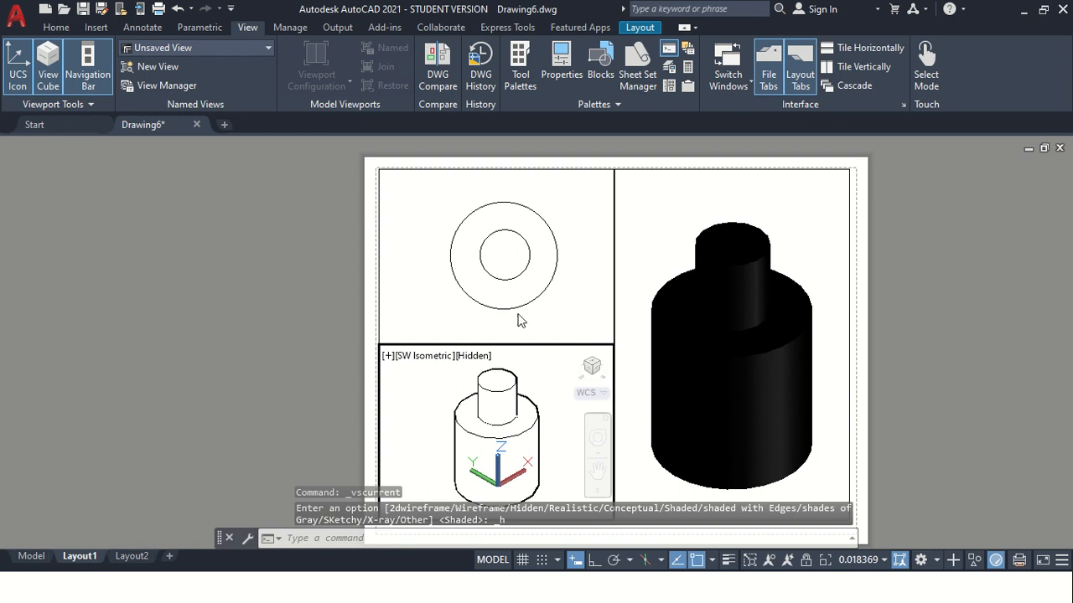
# Switch the upper-left viewport to the Front view and fit the whole stepped cylinder inside its frame
pyautogui.click(434, 301)
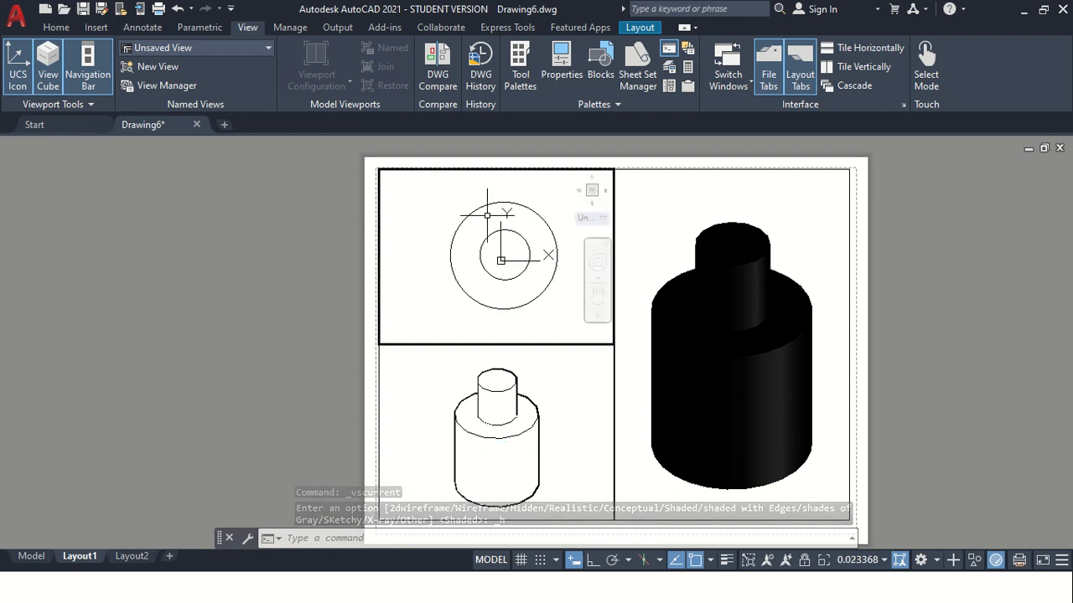
pyautogui.click(406, 181)
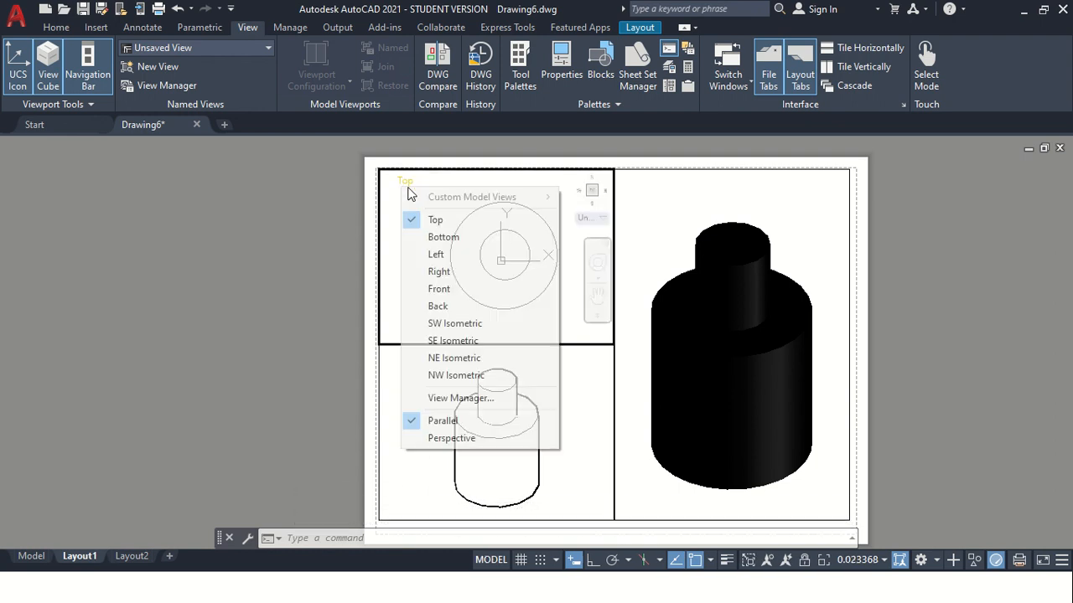
pyautogui.click(453, 288)
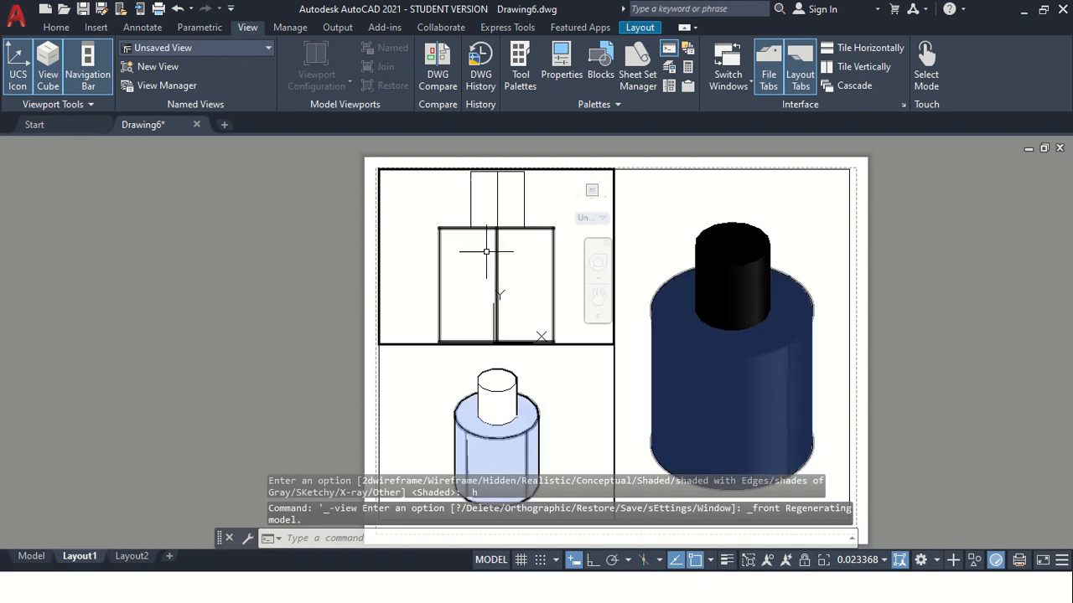
pyautogui.scroll(2, 490, 258)
# Switch the lower-left viewport to the Top view and centre the model in it at a slightly smaller size
pyautogui.click(452, 396)
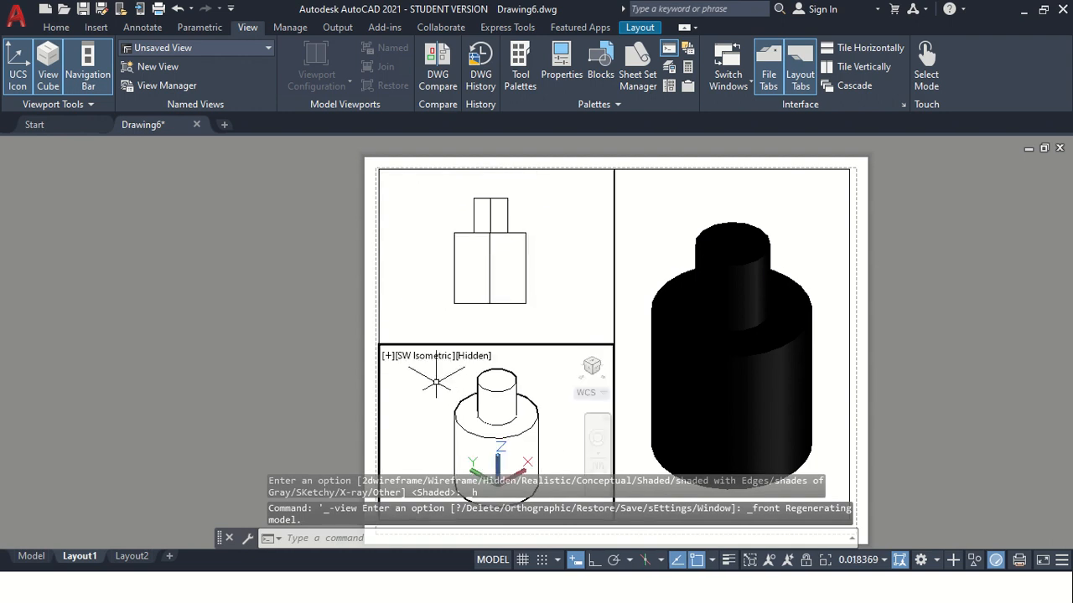
pyautogui.click(406, 355)
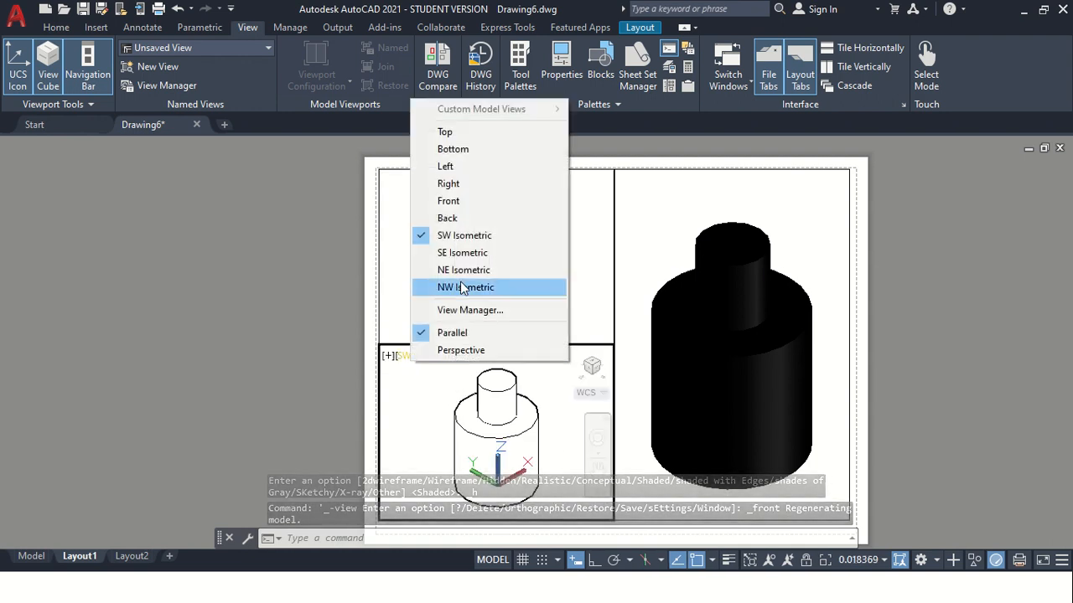
pyautogui.click(447, 133)
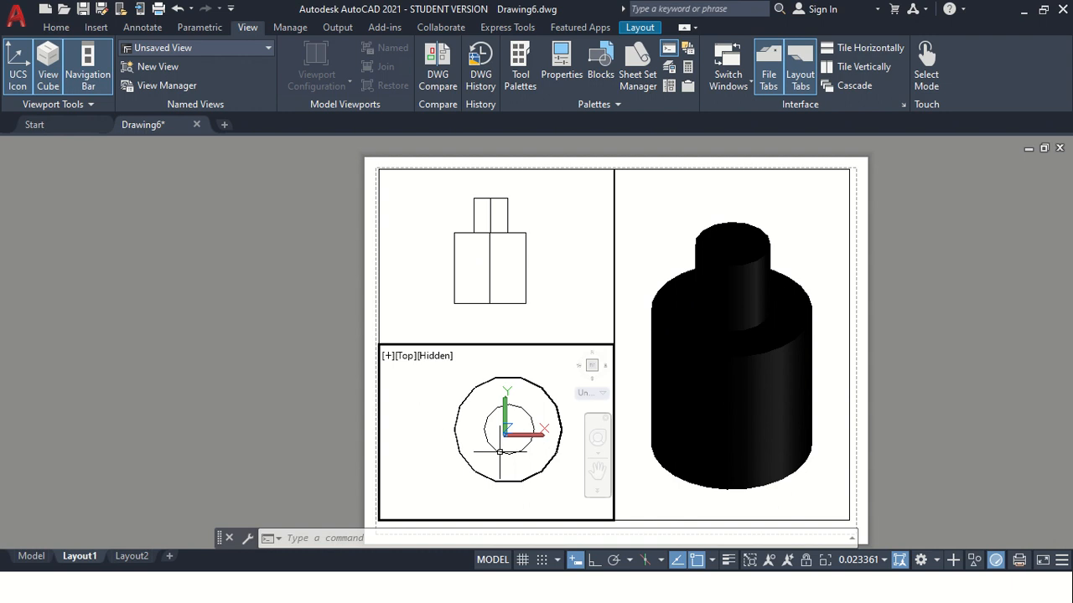
pyautogui.click(597, 471)
pyautogui.moveTo(525, 472); pyautogui.dragTo(508, 473)
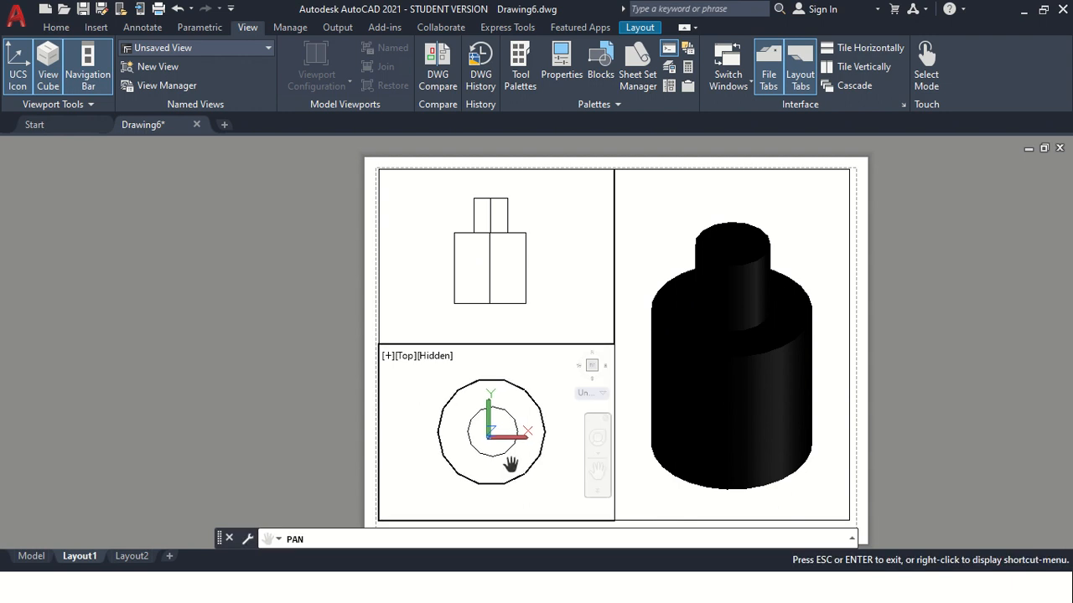
pyautogui.scroll(-2, 524, 448)
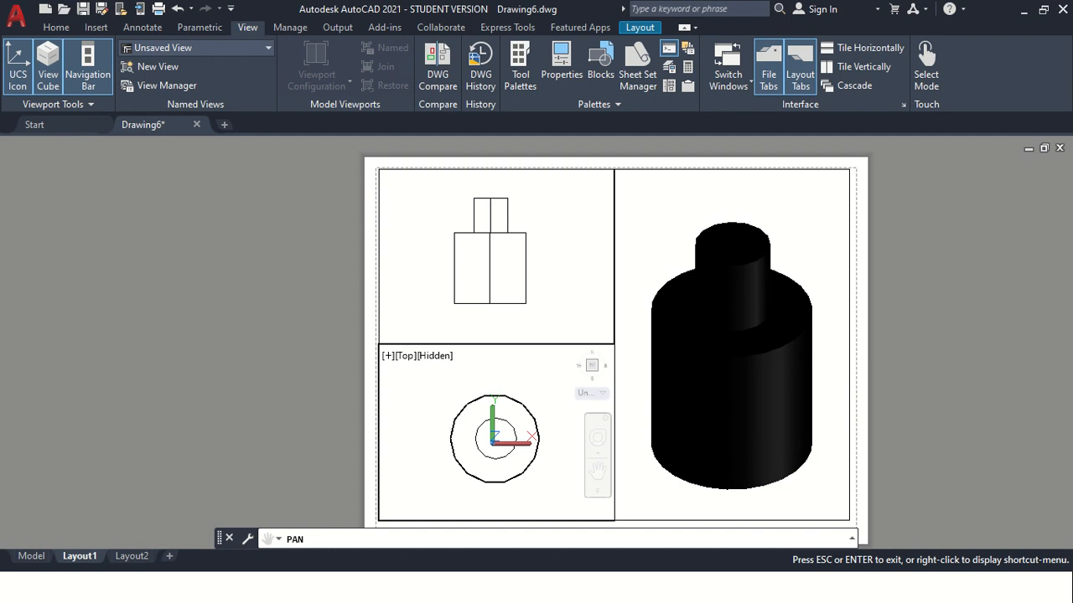
pyautogui.press('Escape')
# Try the Wireframe visual style in the large SW Isometric viewport and settle on Conceptual
pyautogui.click(787, 355)
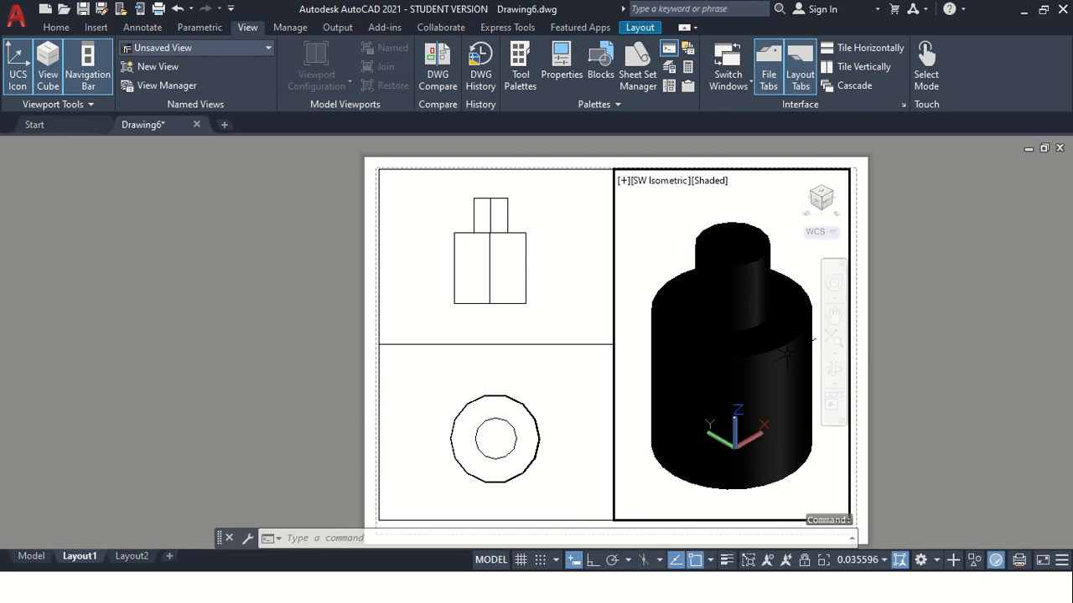
pyautogui.click(709, 181)
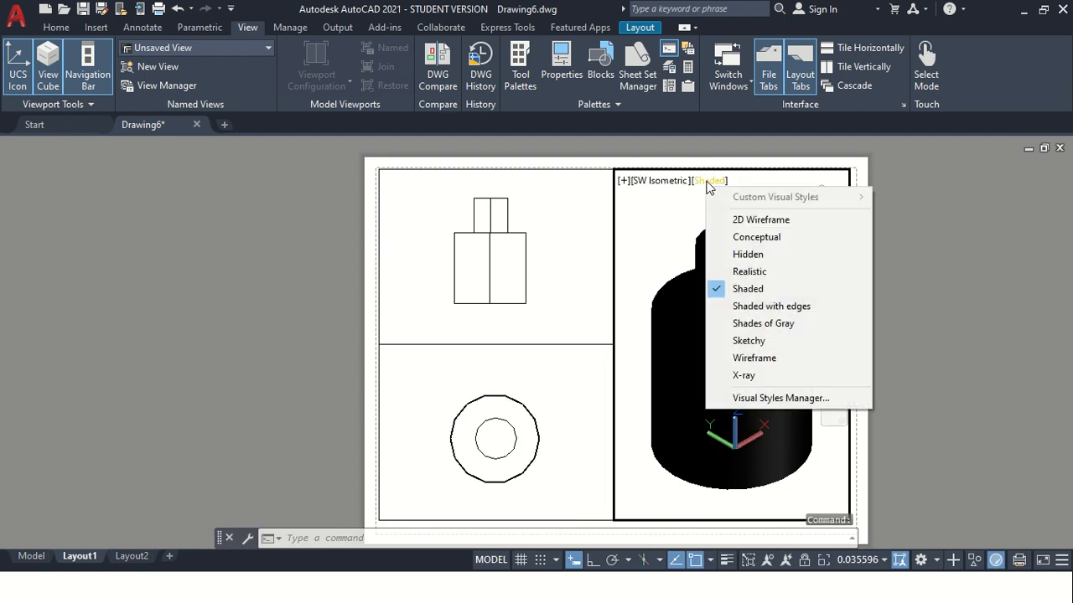
pyautogui.click(755, 359)
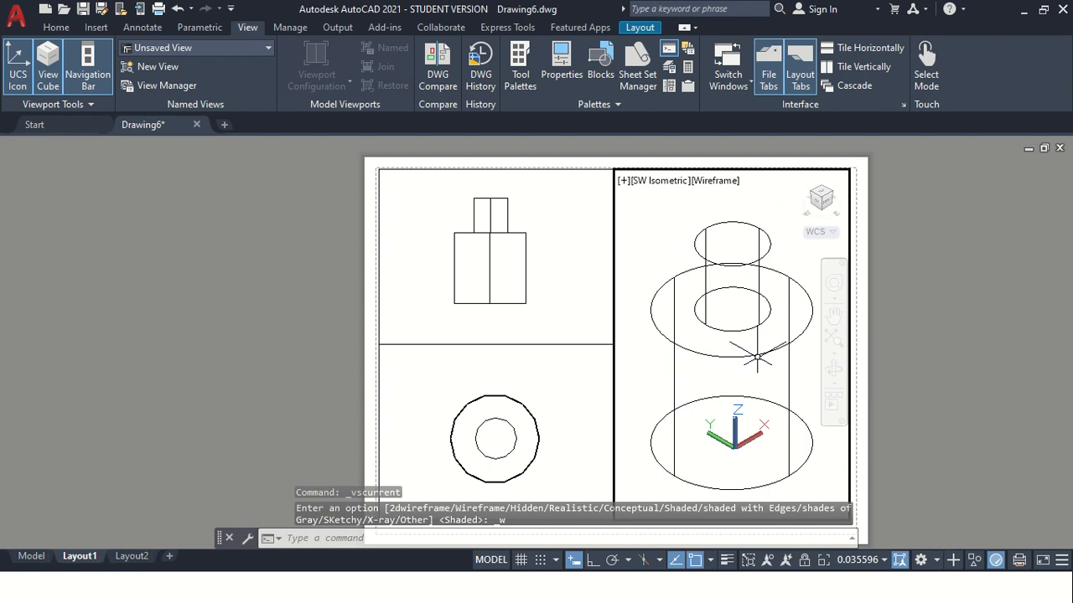
pyautogui.click(721, 185)
pyautogui.click(773, 233)
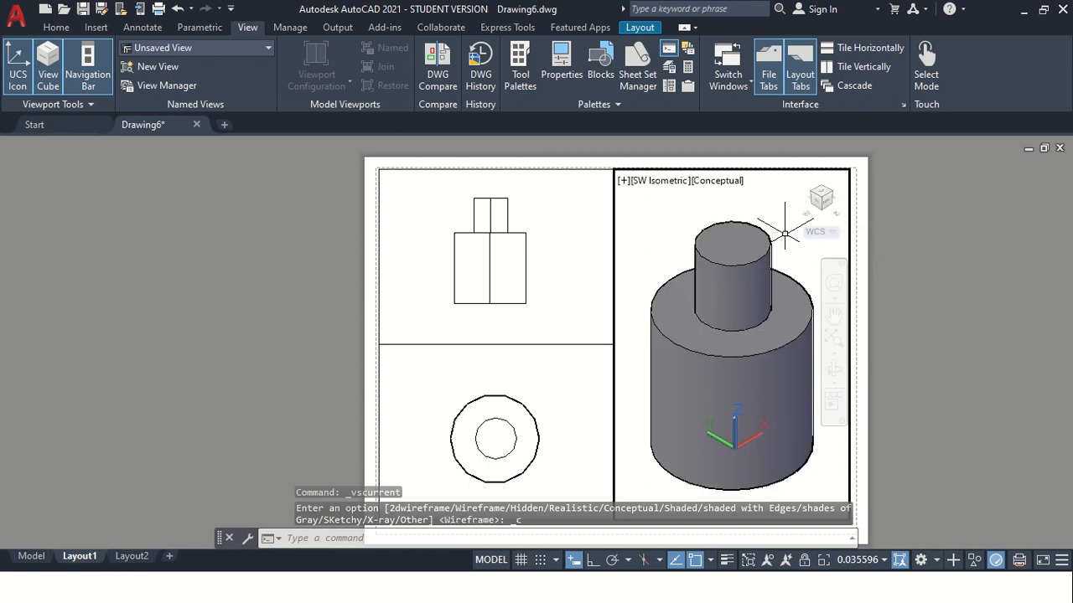
pyautogui.click(833, 316)
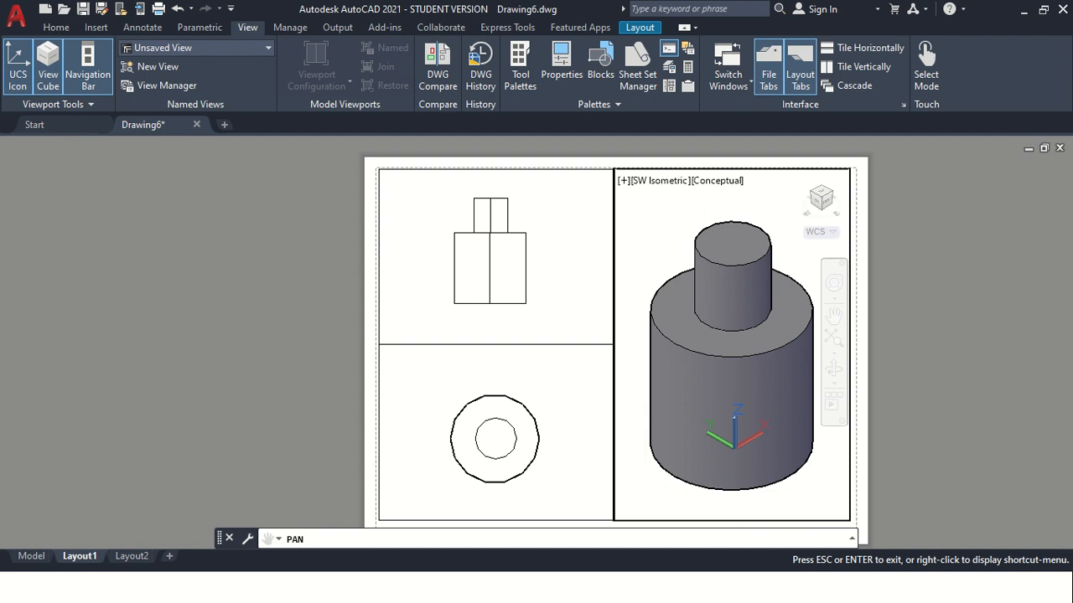
pyautogui.press('Escape')
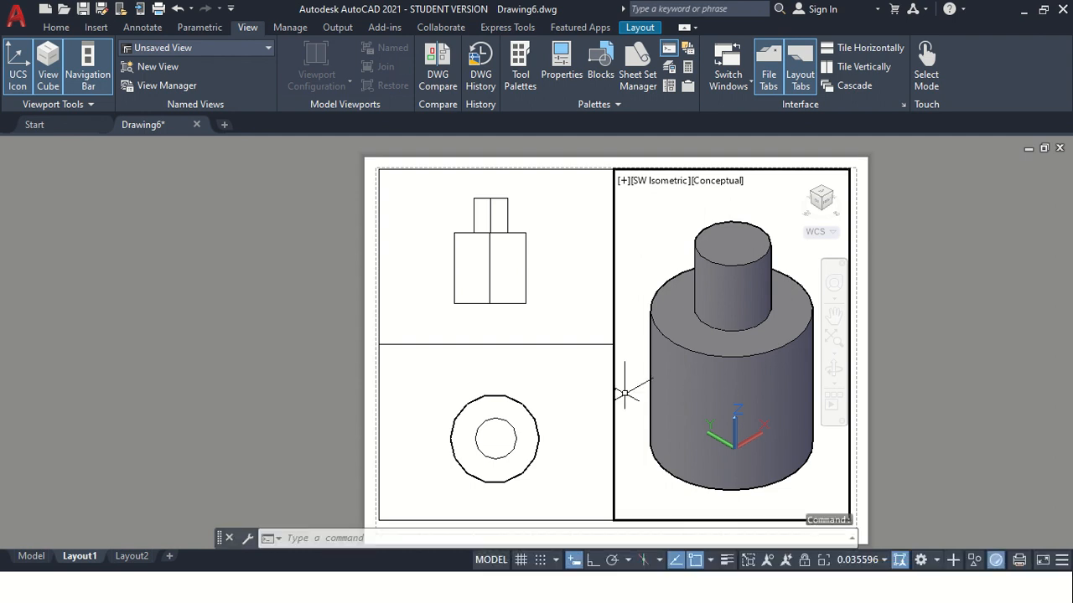
# Return to paper space and review the whole sheet with its three viewports
pyautogui.doubleClick(968, 350)
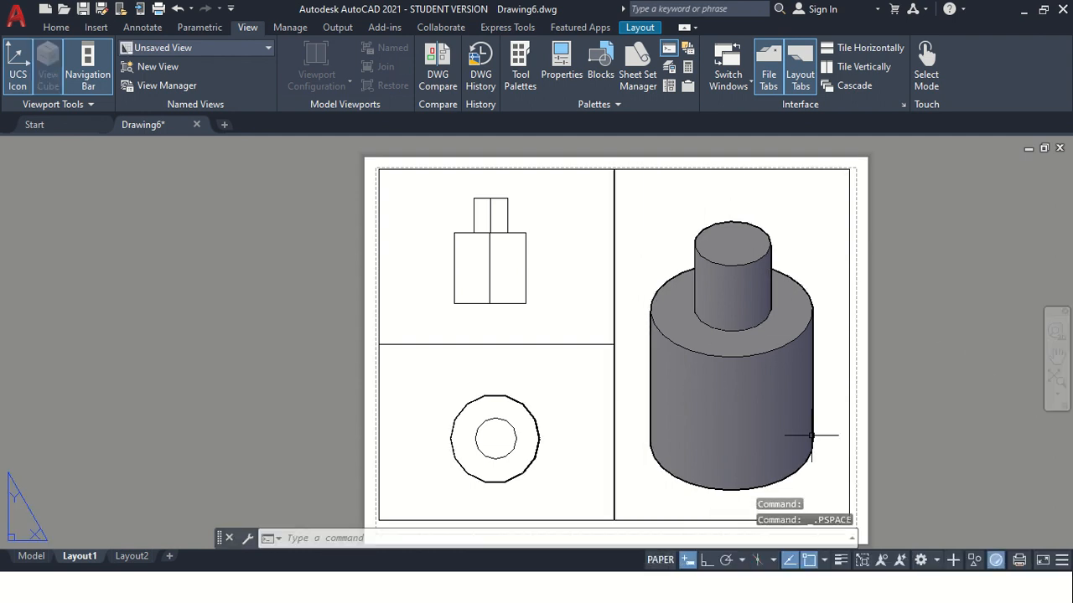
pyautogui.scroll(-2, 570, 364)
pyautogui.scroll(2, 756, 464)
pyautogui.scroll(-2, 583, 270)
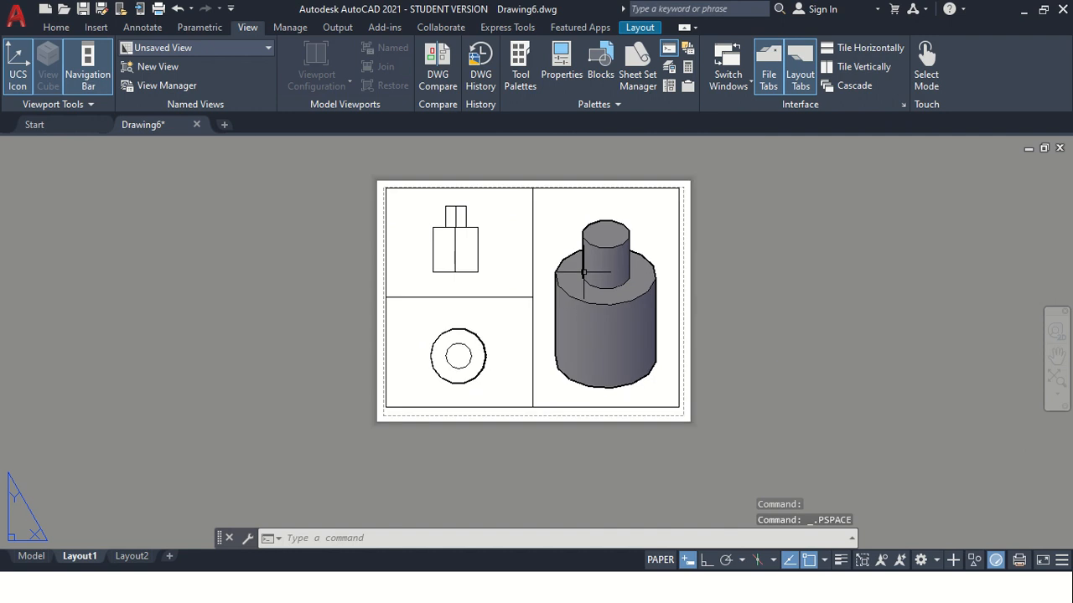
pyautogui.scroll(3, 459, 179)
pyautogui.scroll(-3, 564, 407)
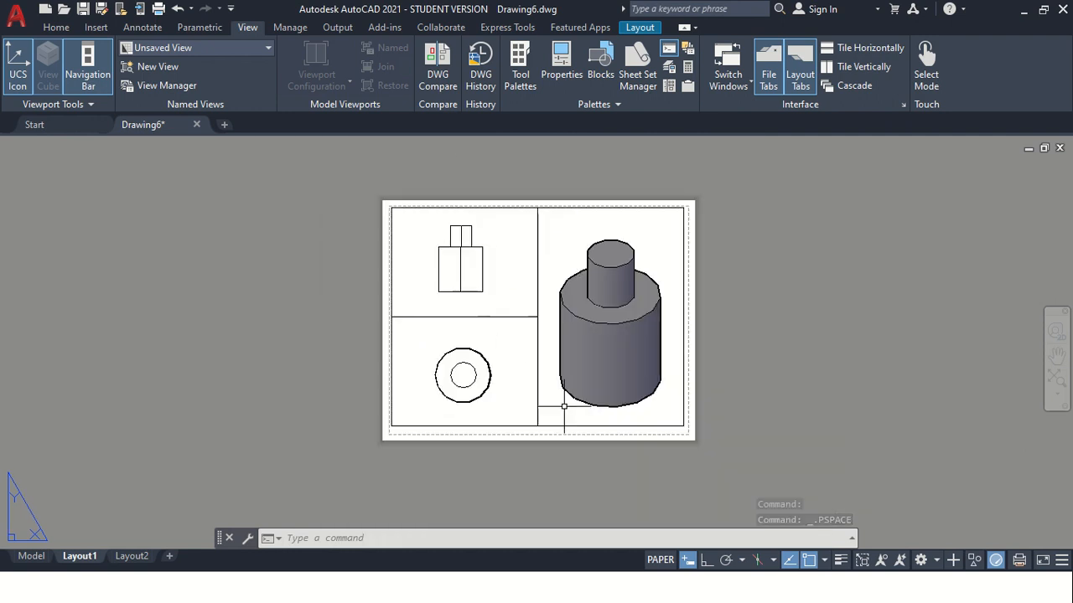